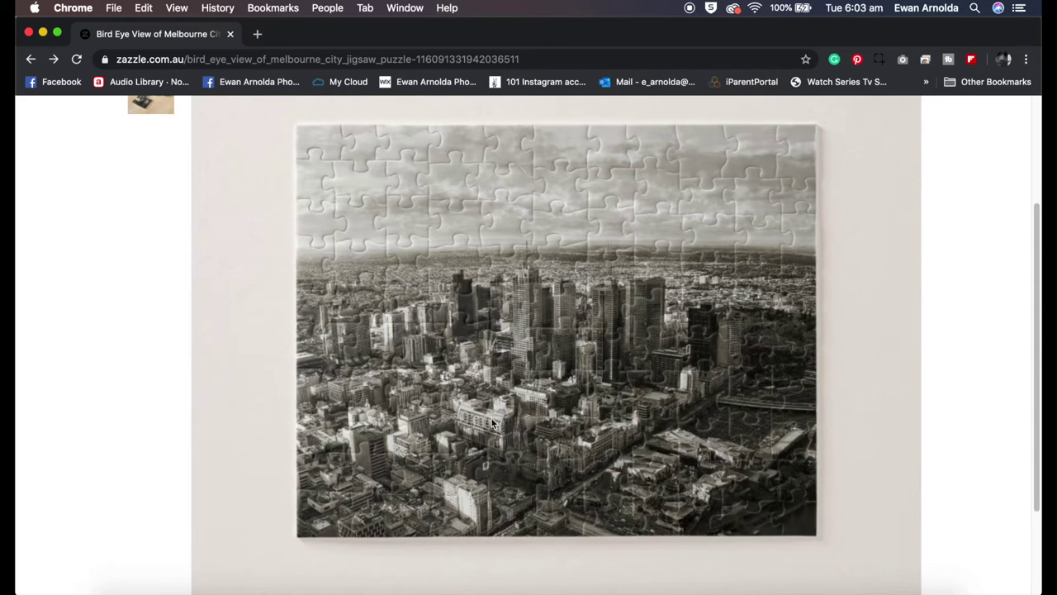
- Close the zoomed Melbourne city puzzle image and return to the Zazzle Australia home page
scroll(493, 423, "up", 3)
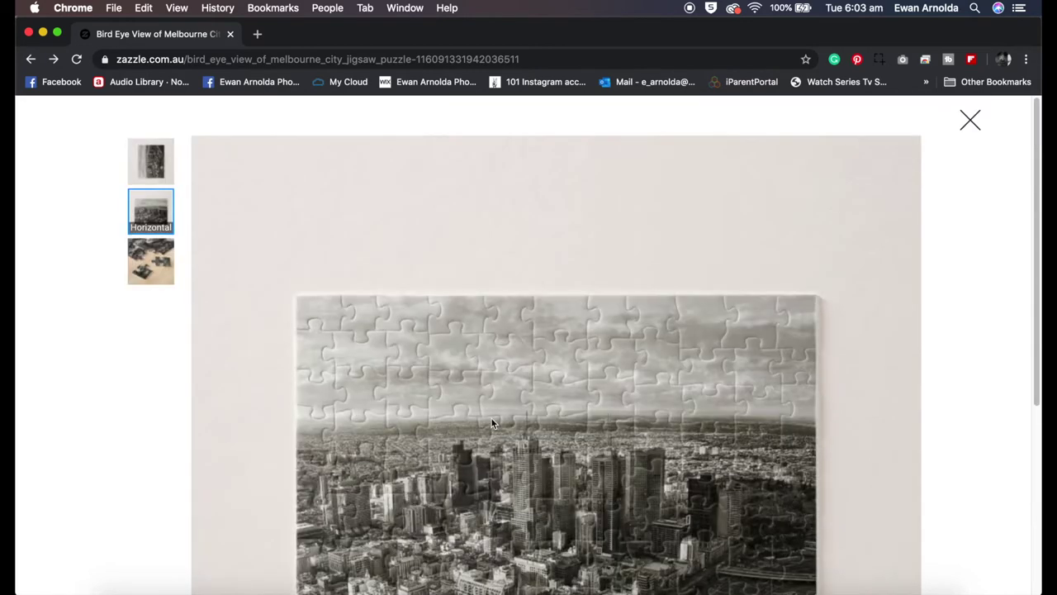
left_click(970, 121)
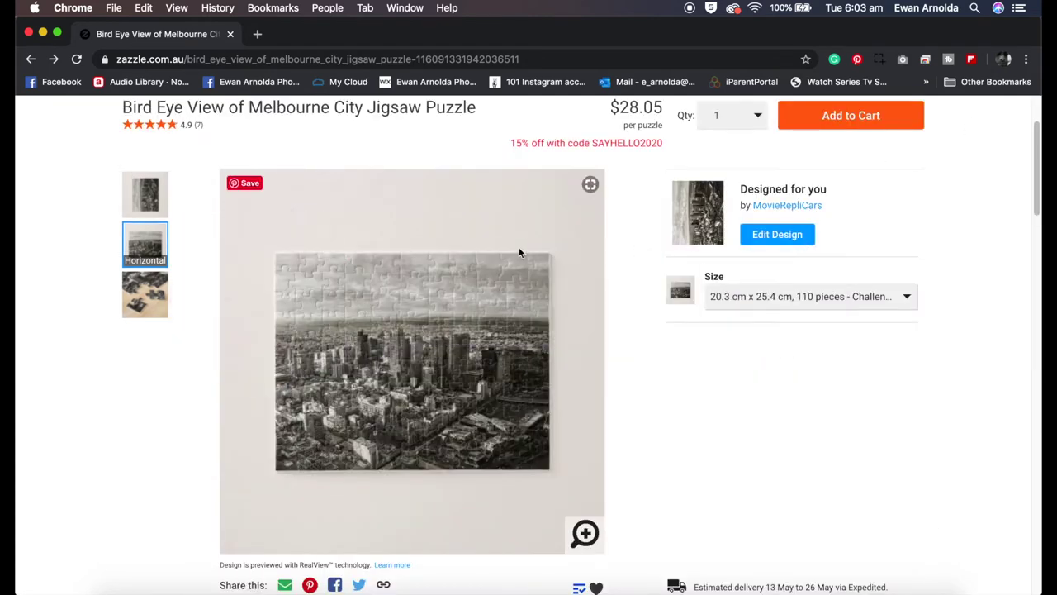
scroll(517, 246, "up", 3)
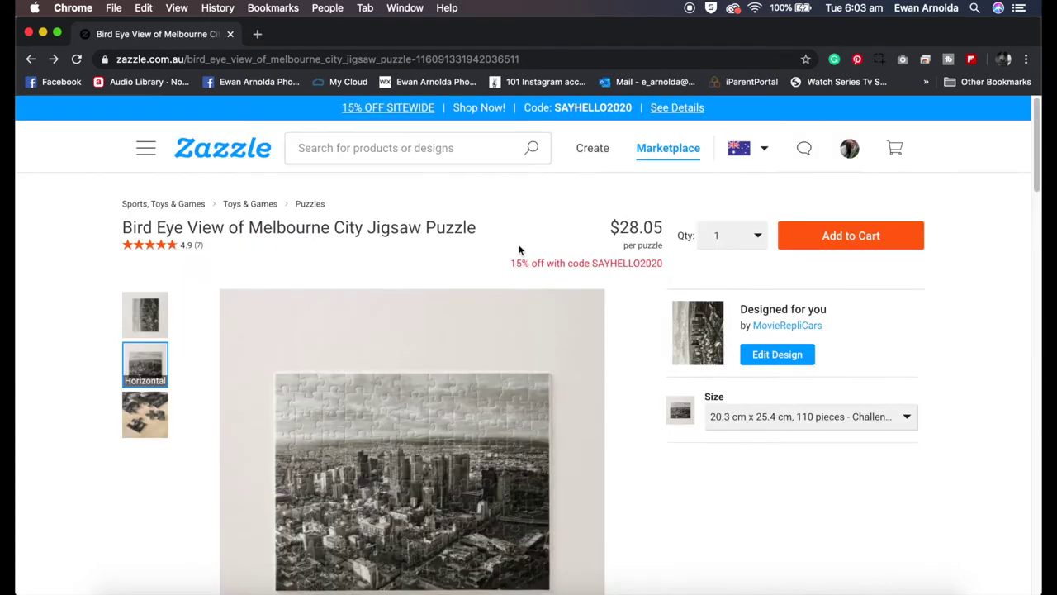
left_click(219, 157)
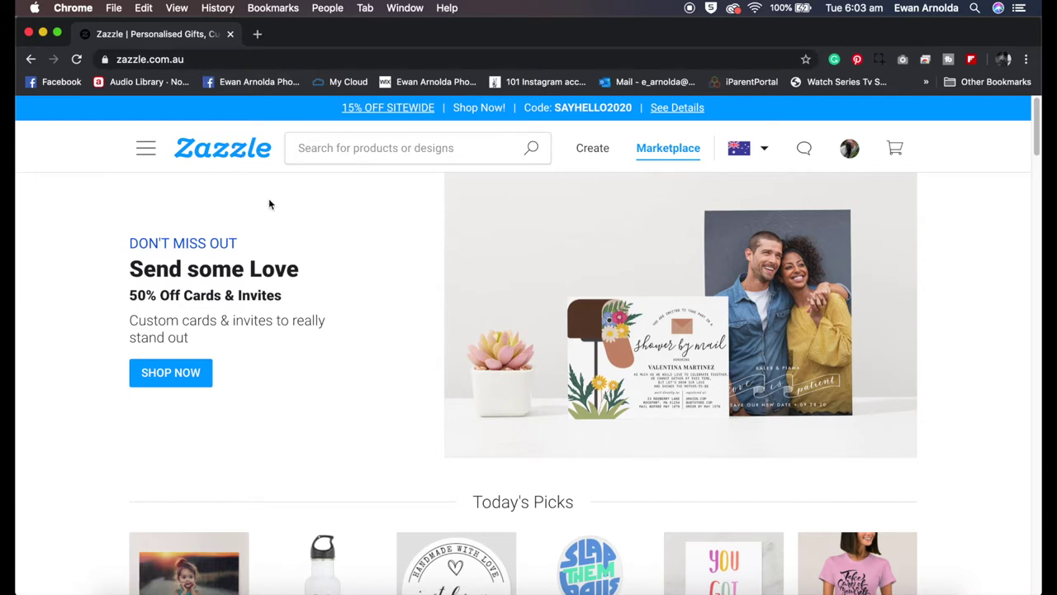
scroll(253, 207, "down", 1)
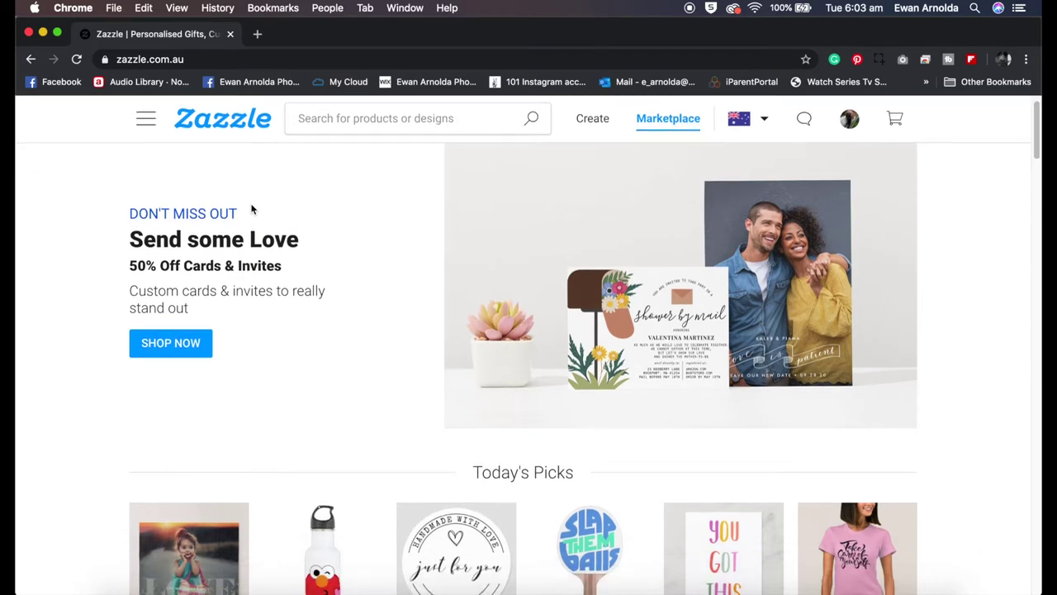
scroll(253, 209, "down", 5)
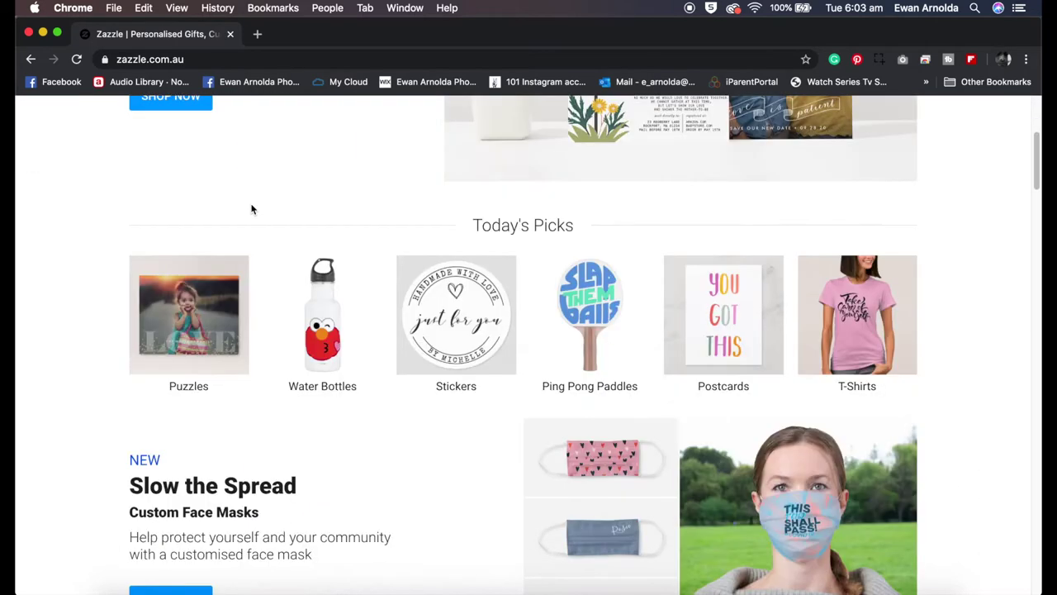
scroll(252, 209, "down", 3)
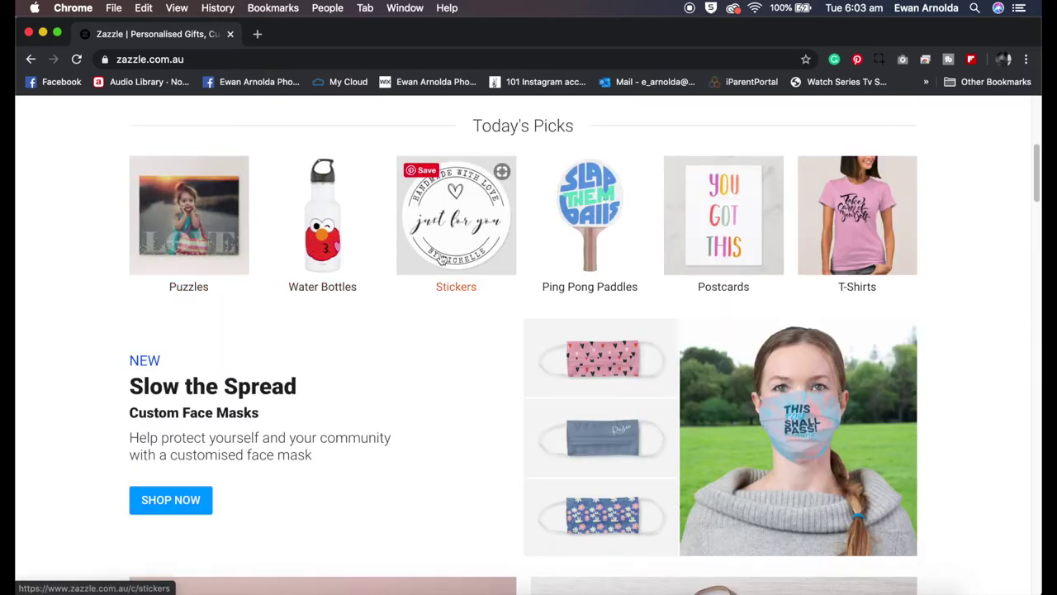
scroll(462, 289, "down", 8)
scroll(452, 295, "down", 3)
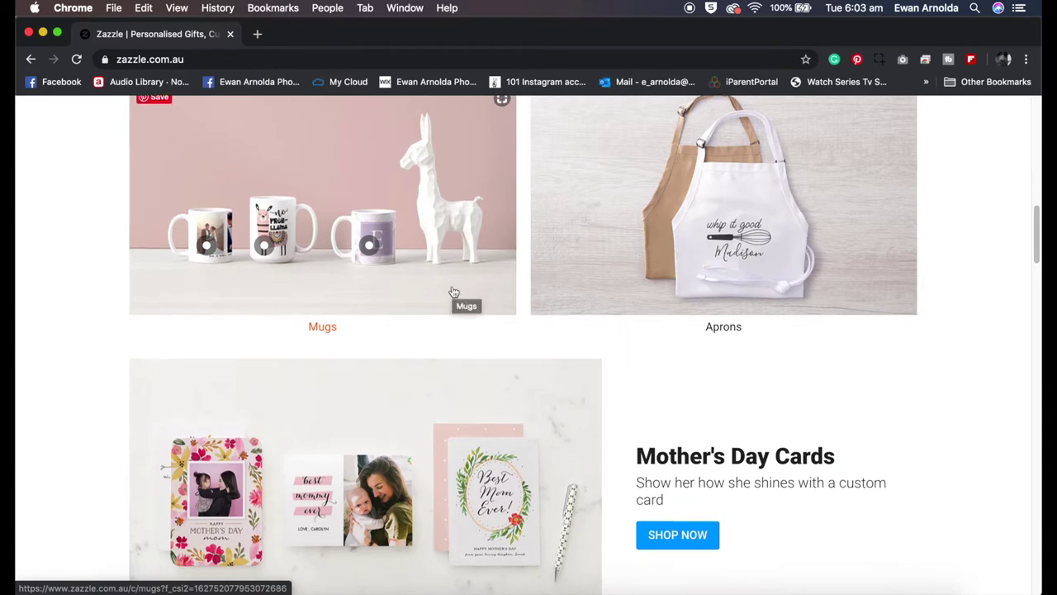
scroll(453, 293, "down", 3)
scroll(452, 295, "down", 3)
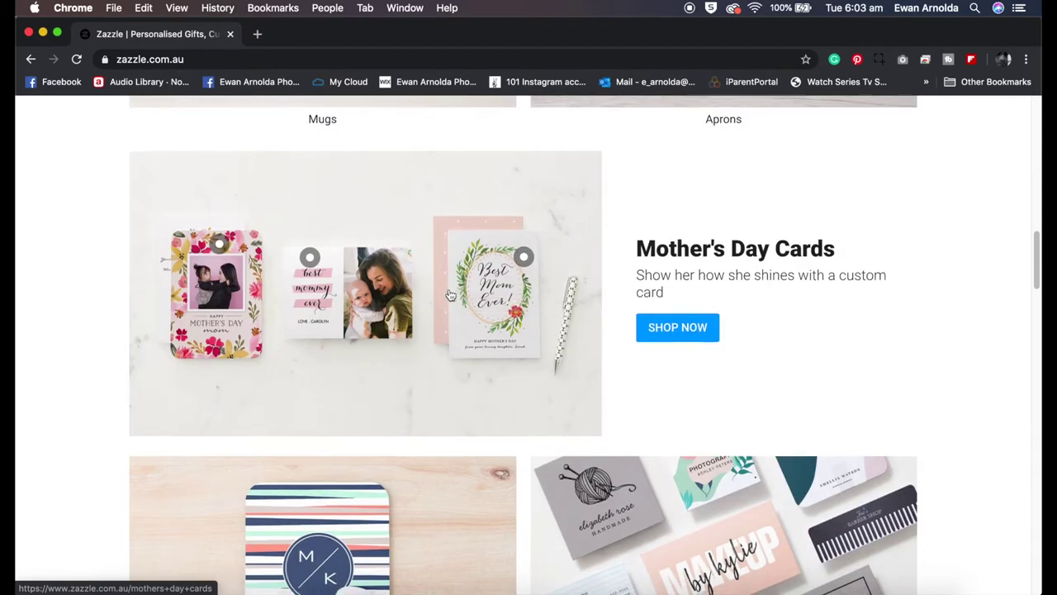
scroll(452, 295, "down", 10)
scroll(450, 295, "down", 15)
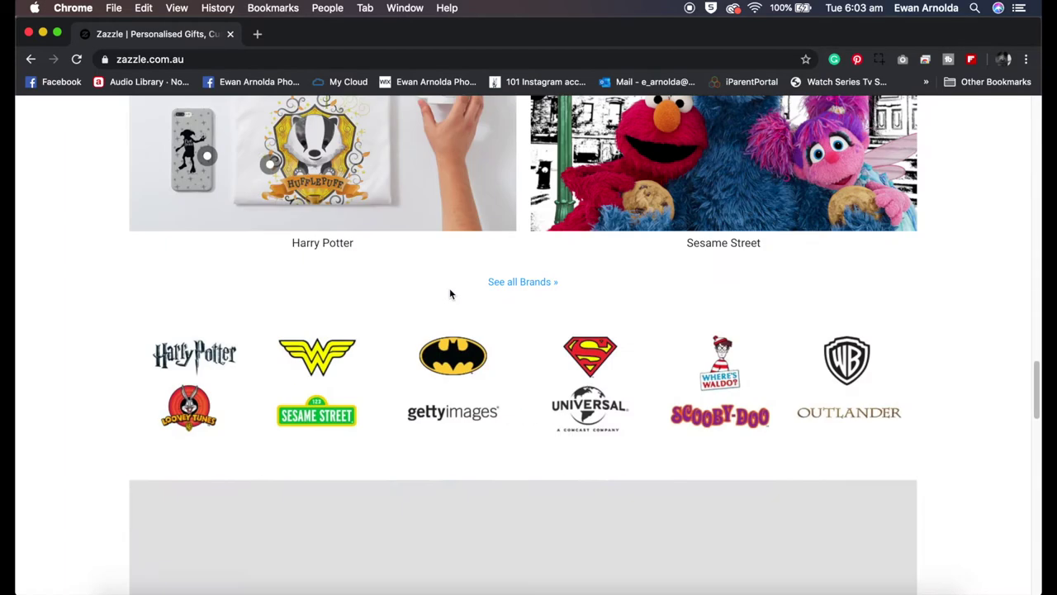
scroll(450, 293, "down", 5)
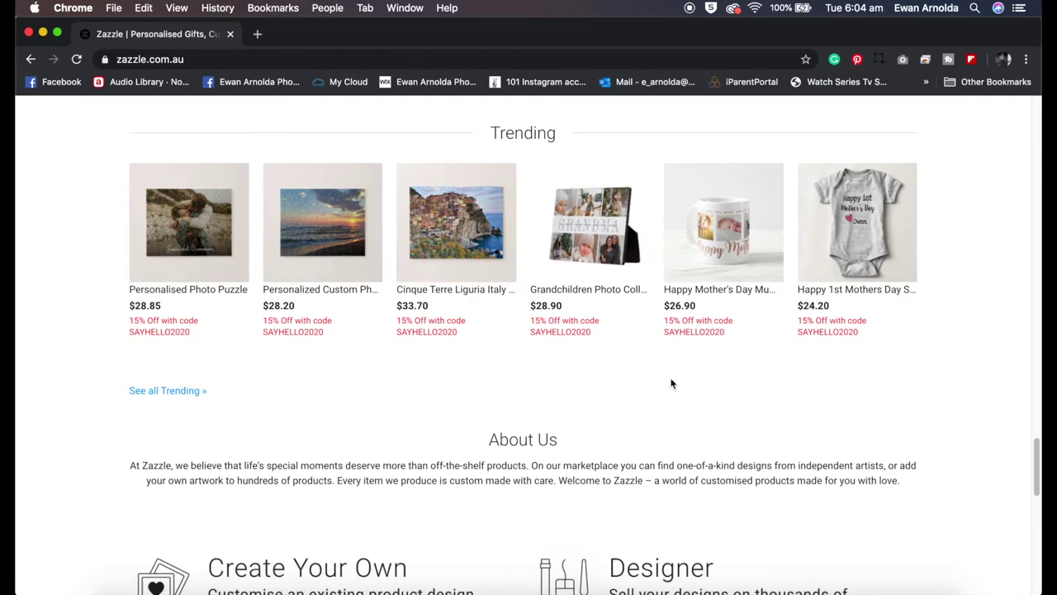
scroll(644, 382, "down", 7)
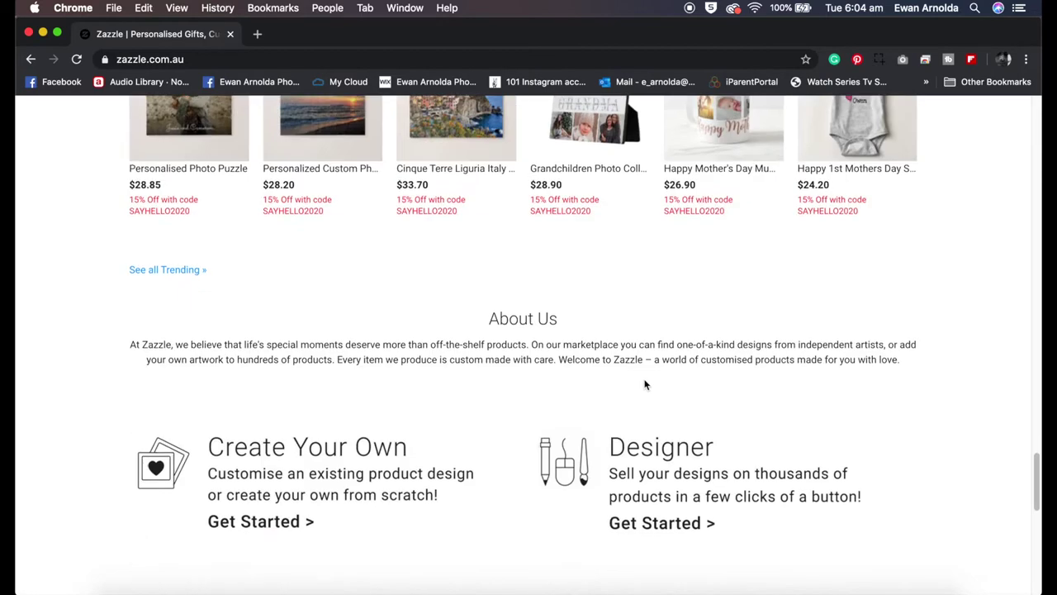
scroll(644, 382, "up", 15)
scroll(645, 384, "up", 20)
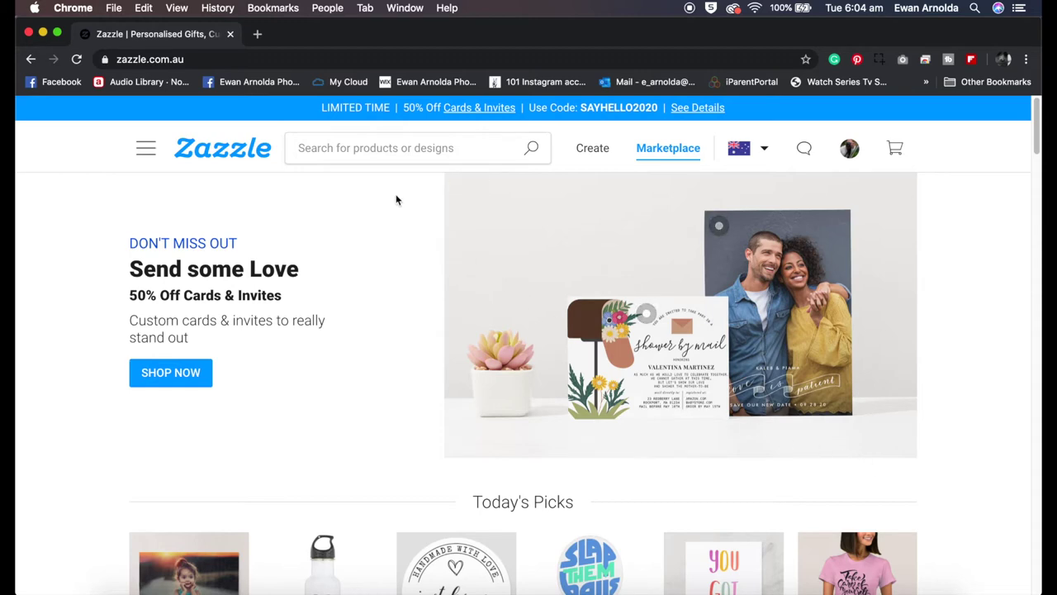
- Search Zazzle for 'puzzle' and open the range of custom jigsaw puzzles
left_click(380, 148)
type("puzzle")
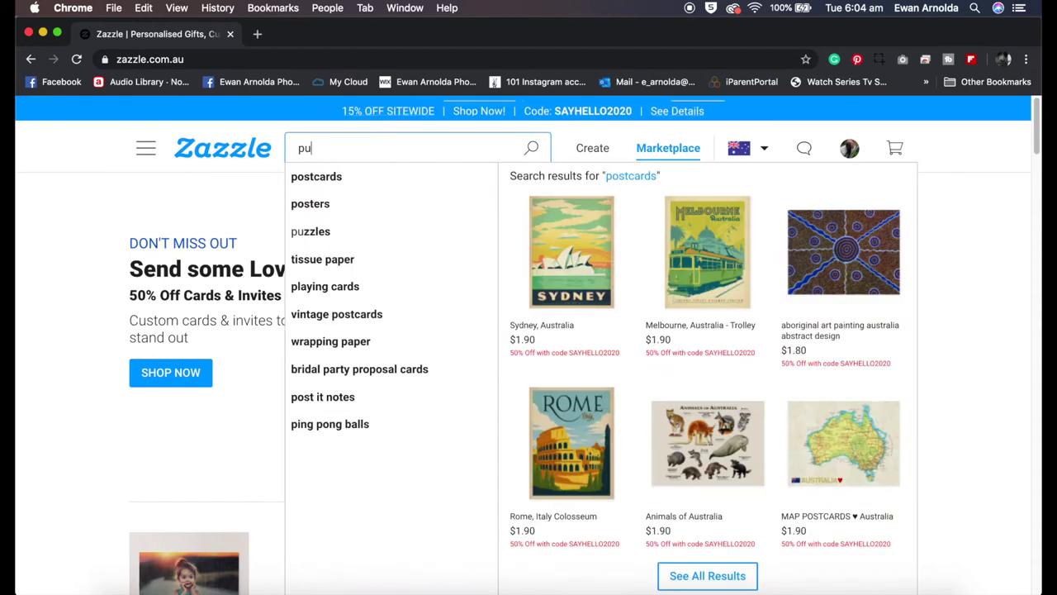
key("Return")
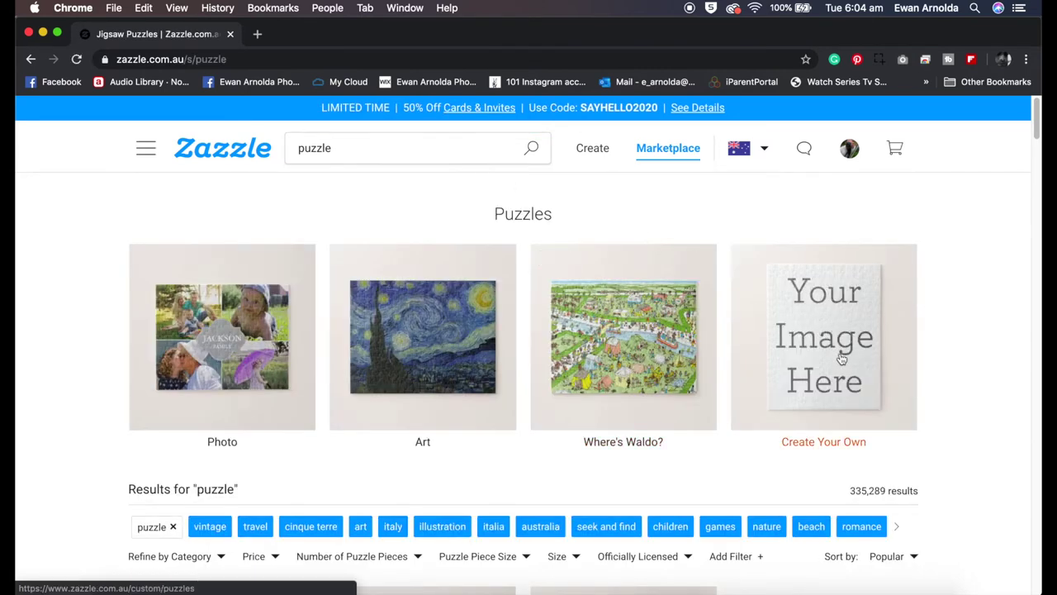
left_click(828, 348)
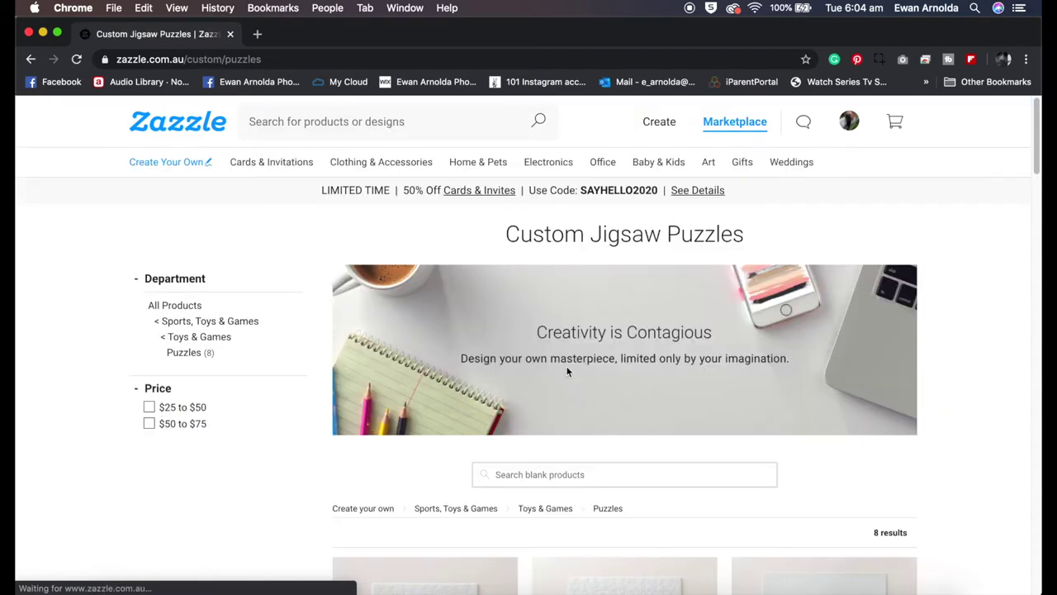
- Choose the blank 20.3 x 25.4 cm, 110-piece puzzle and start adding an image
scroll(568, 372, "down", 5)
scroll(568, 372, "down", 6)
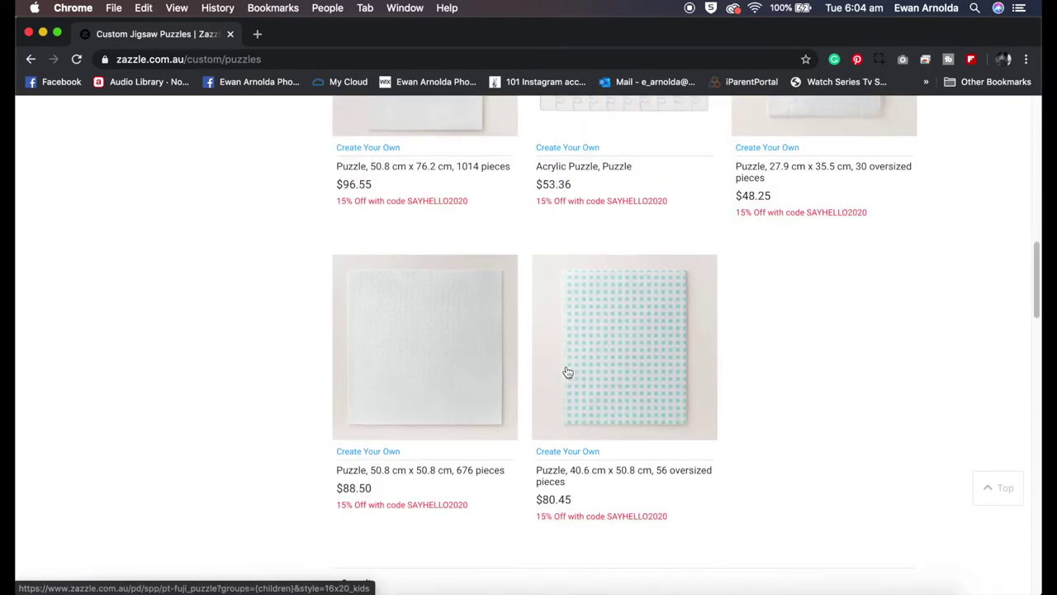
scroll(500, 467, "down", 1)
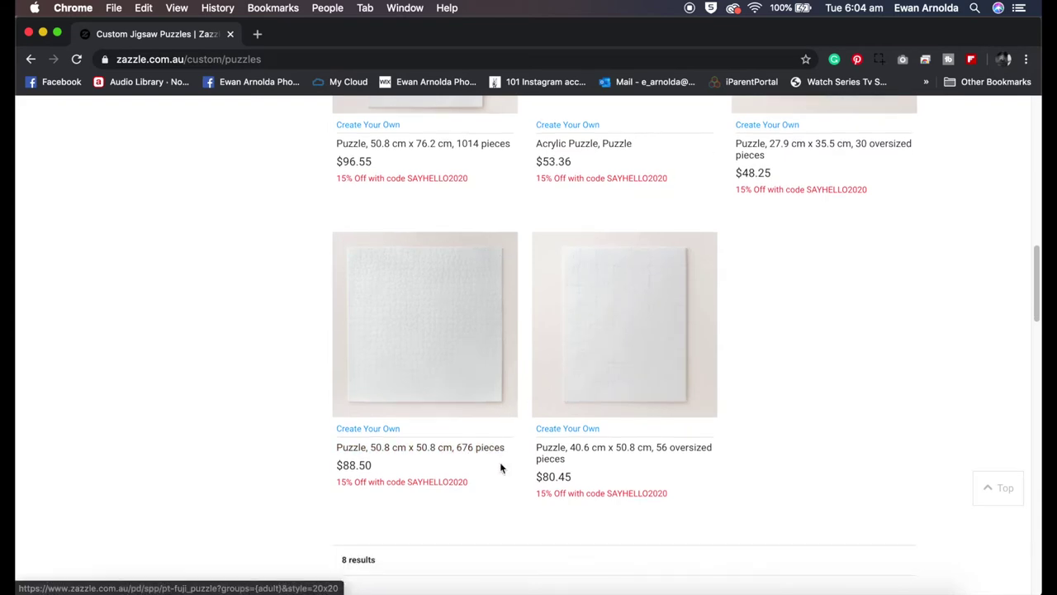
scroll(499, 465, "up", 4)
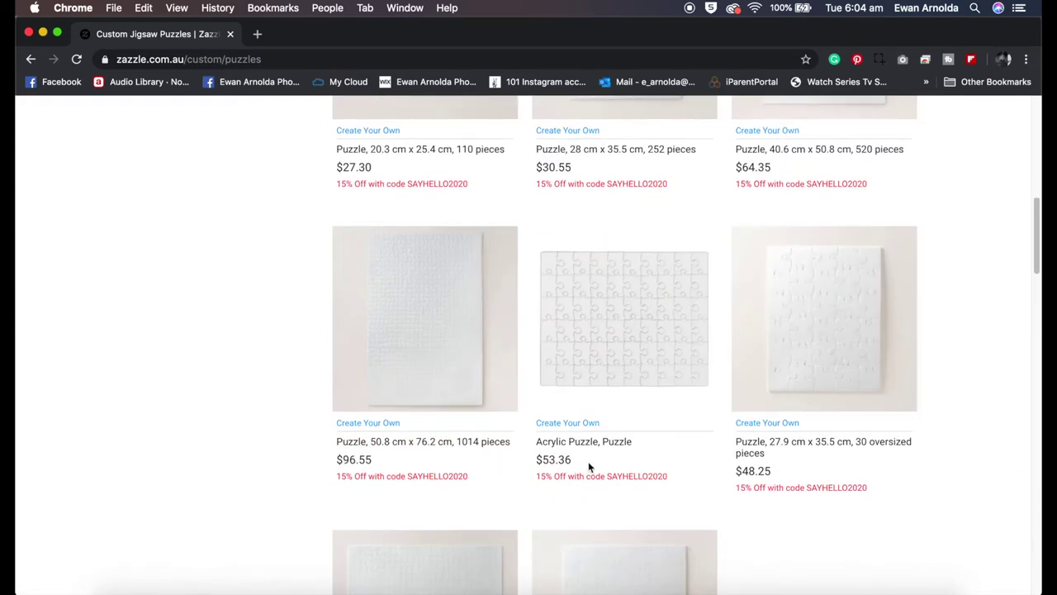
scroll(590, 467, "down", 2)
scroll(490, 402, "up", 4)
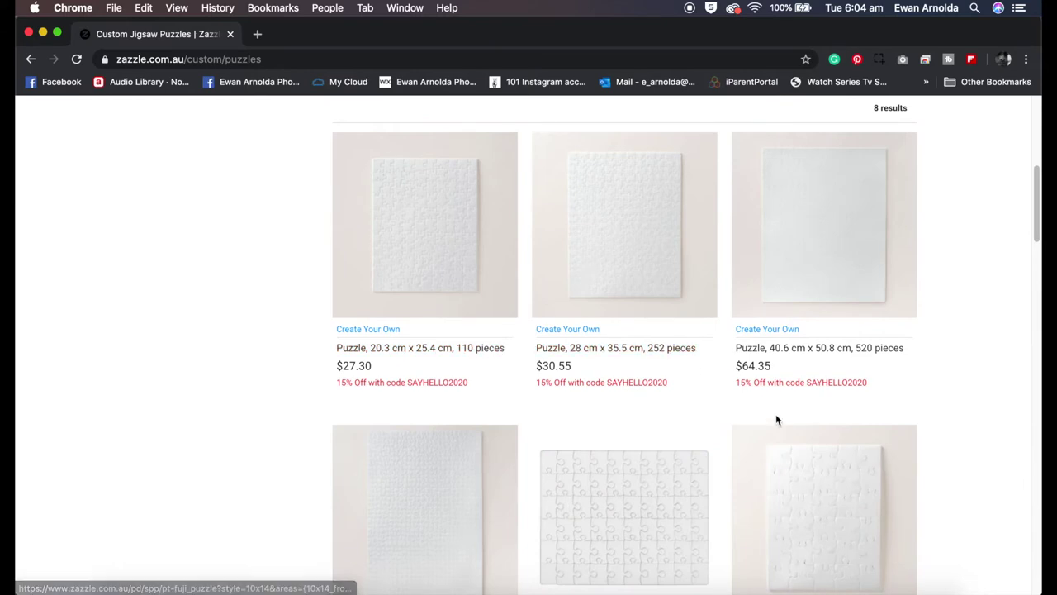
scroll(774, 424, "down", 6)
scroll(776, 430, "up", 6)
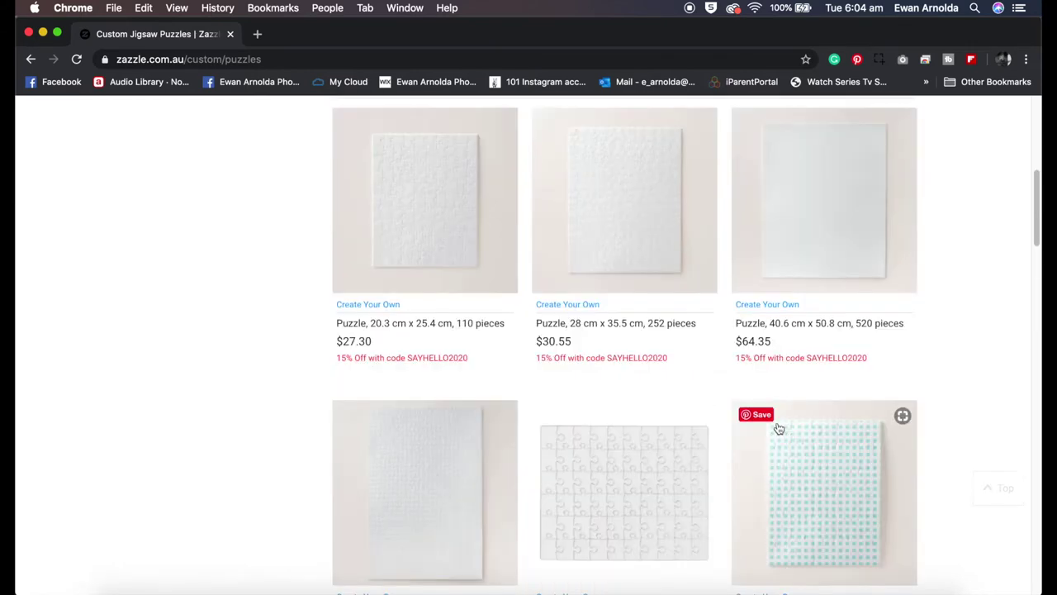
left_click(423, 244)
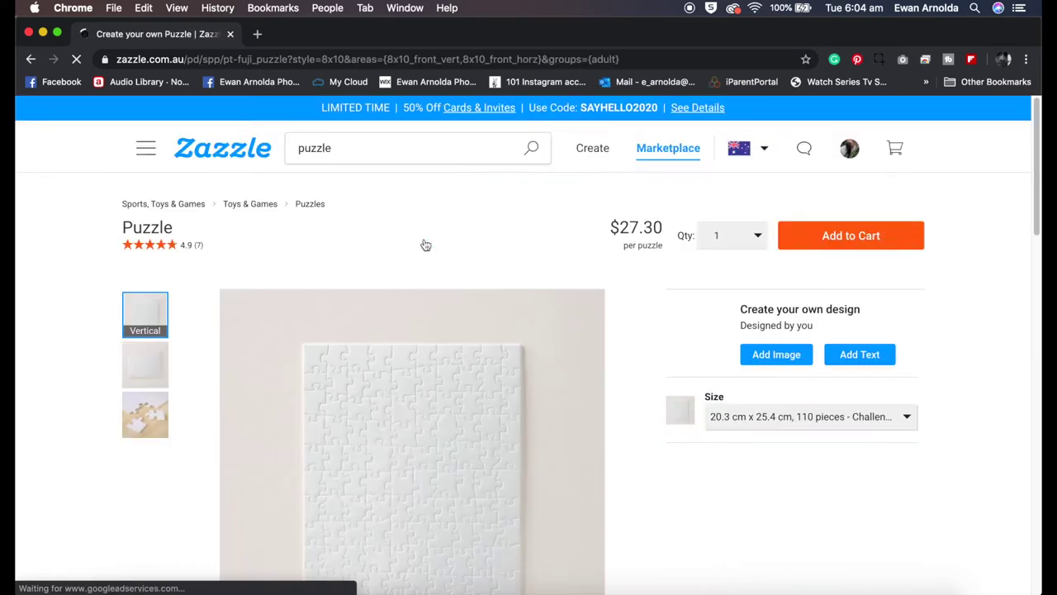
scroll(447, 295, "down", 3)
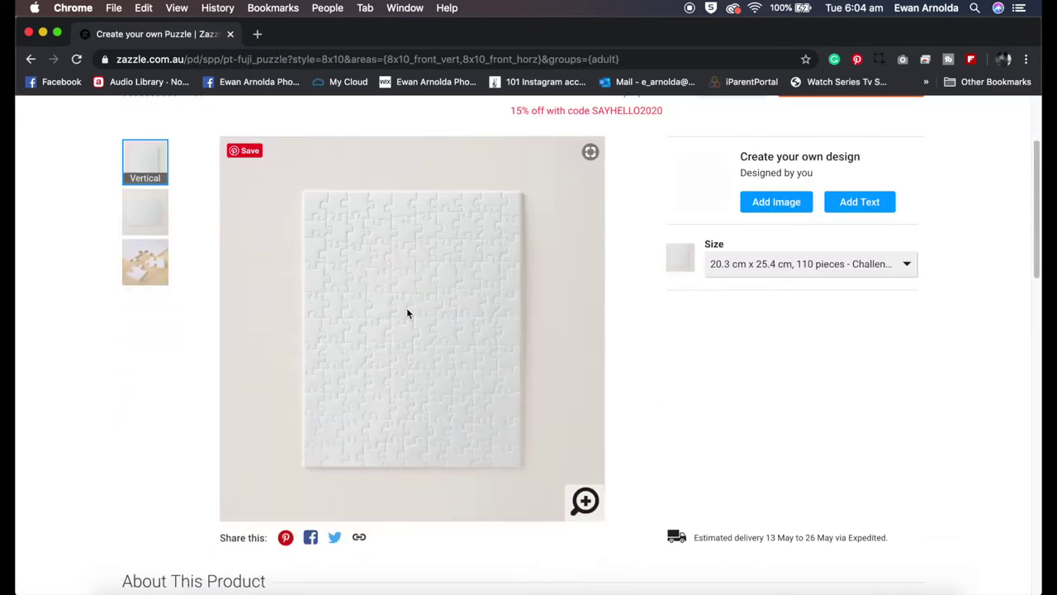
left_click(775, 201)
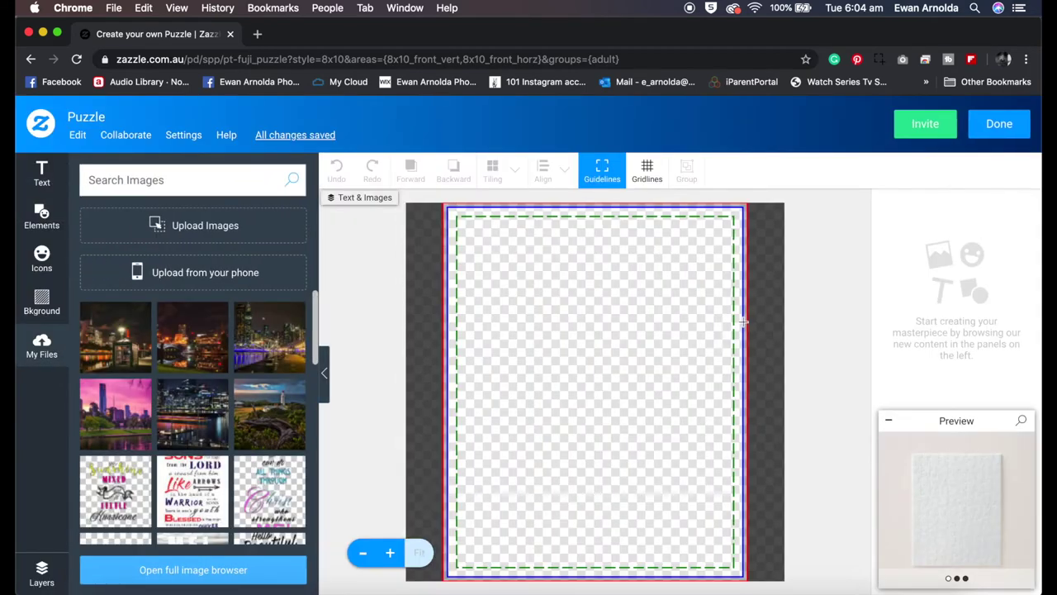
- Place the Melbourne night photo on the puzzle canvas, undoing an accidental move
left_click(118, 331)
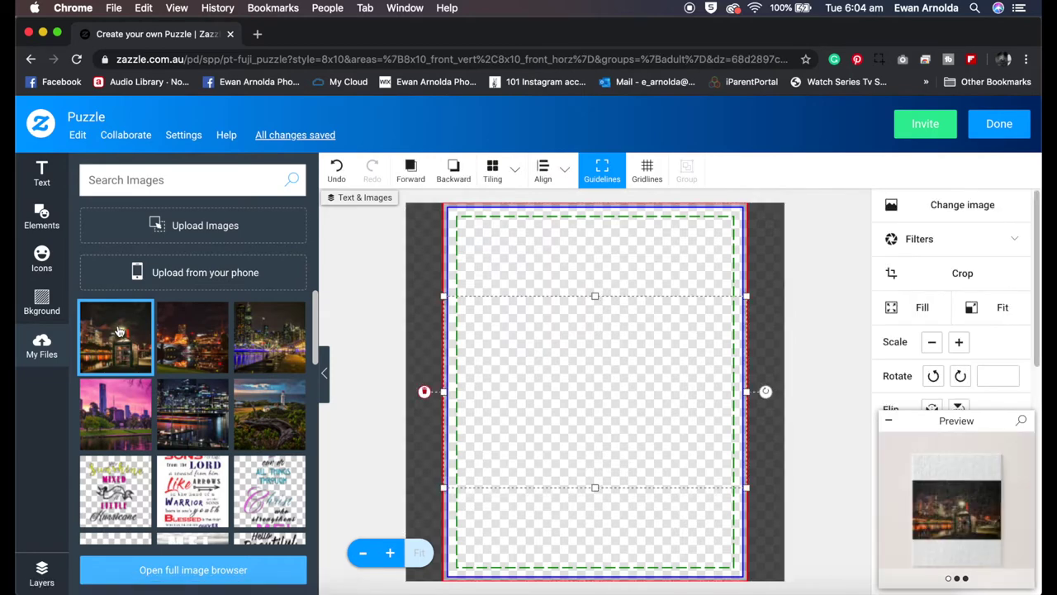
left_click_drag(632, 369, 633, 394)
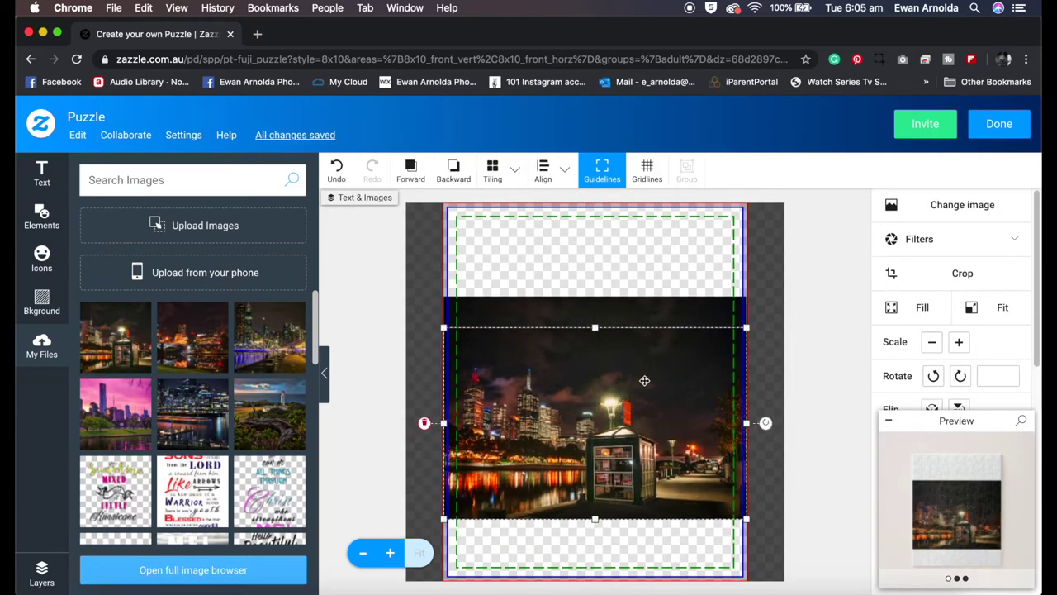
key("super+z")
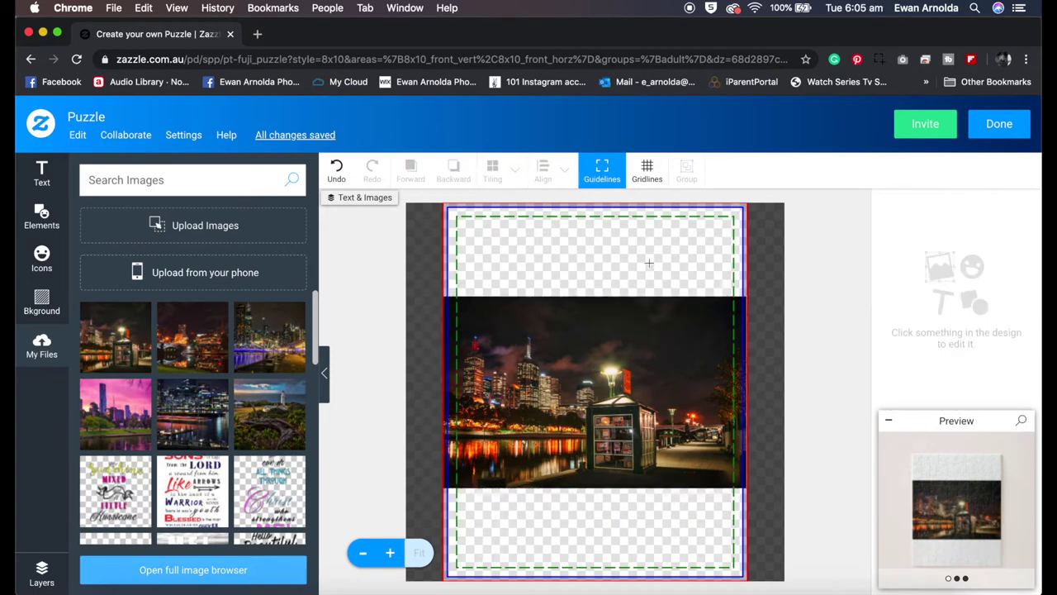
- Rotate the photo to -90 degrees, make it fill the puzzle, and collapse Preview
left_click(609, 339)
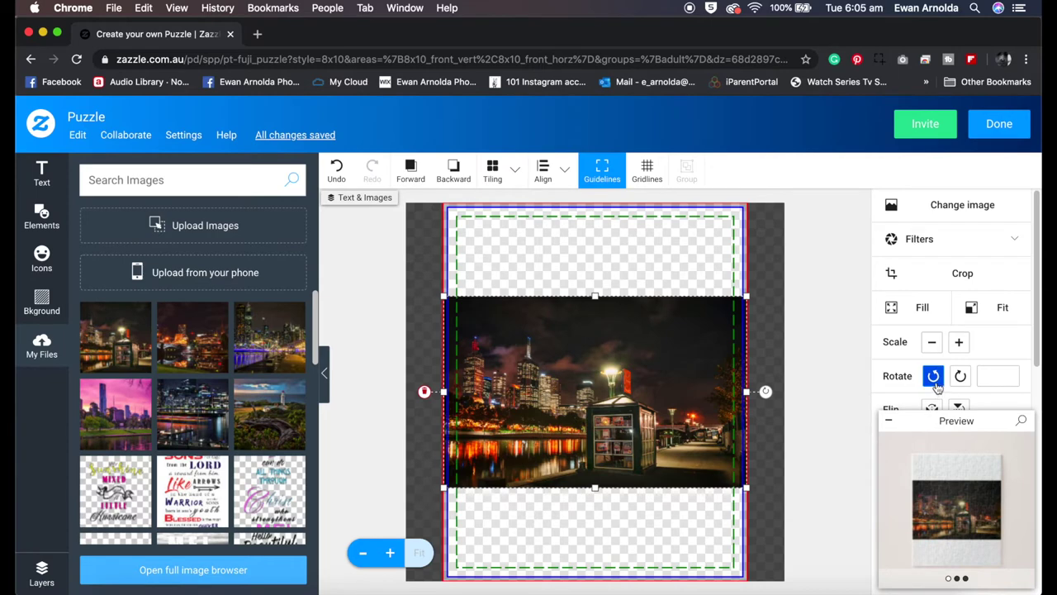
left_click(933, 376)
left_click(933, 376)
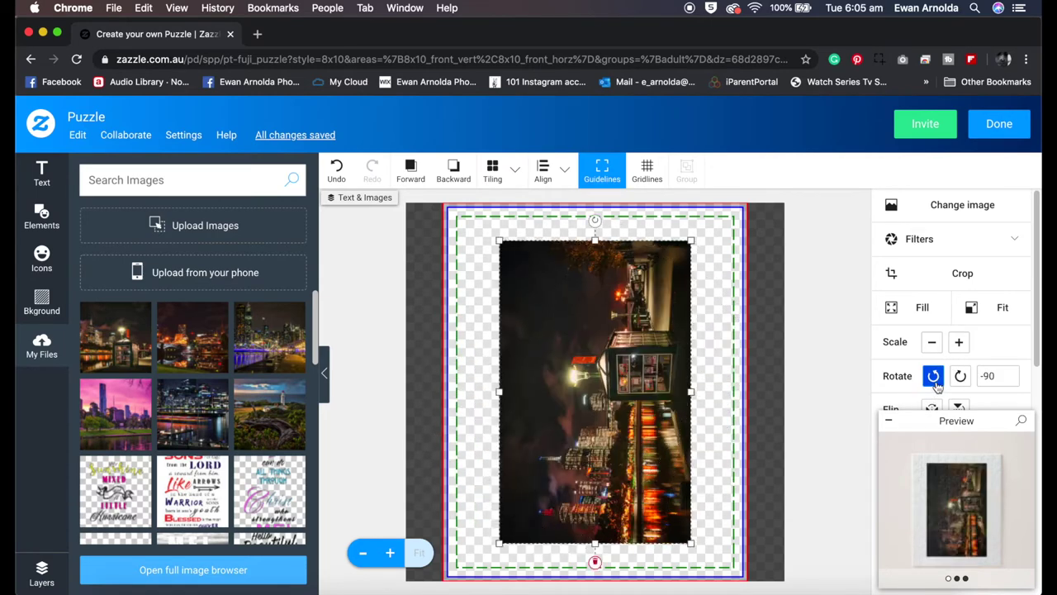
left_click(923, 312)
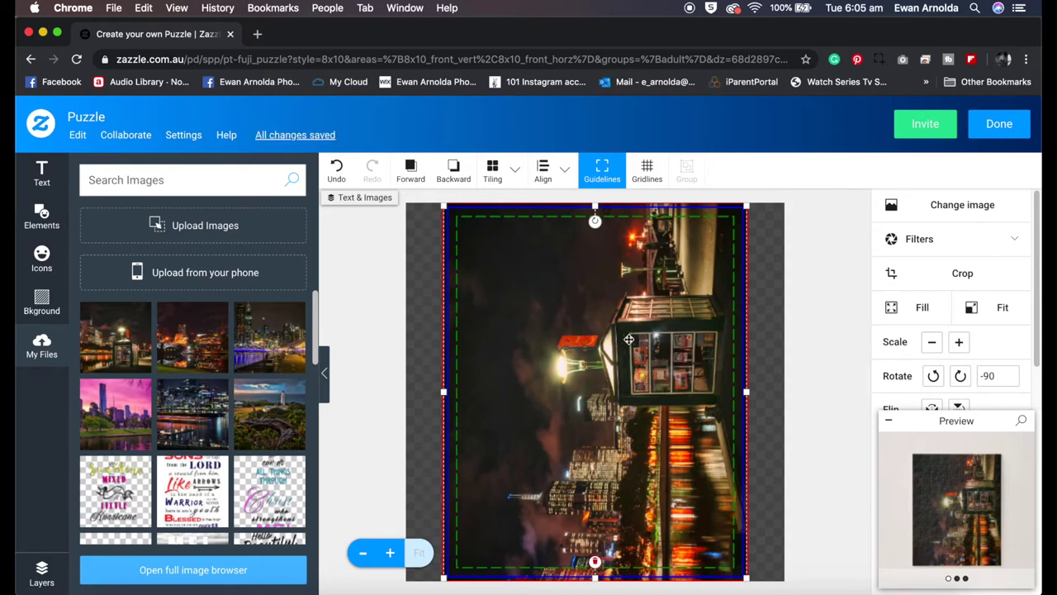
left_click(888, 420)
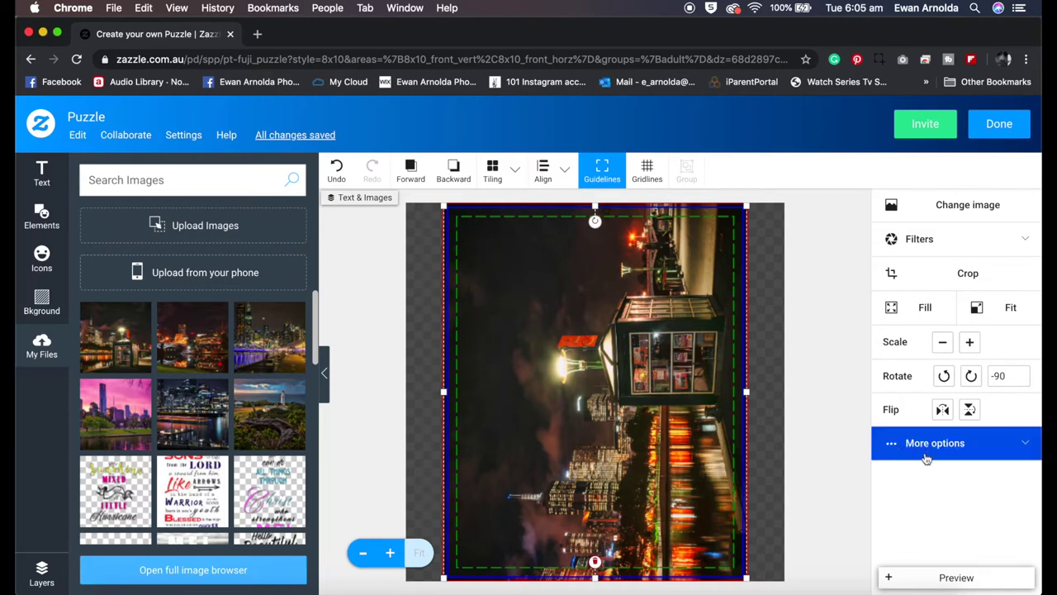
- Browse the photo filters without applying one, then expand More options and read its Learn more info
left_click(1026, 247)
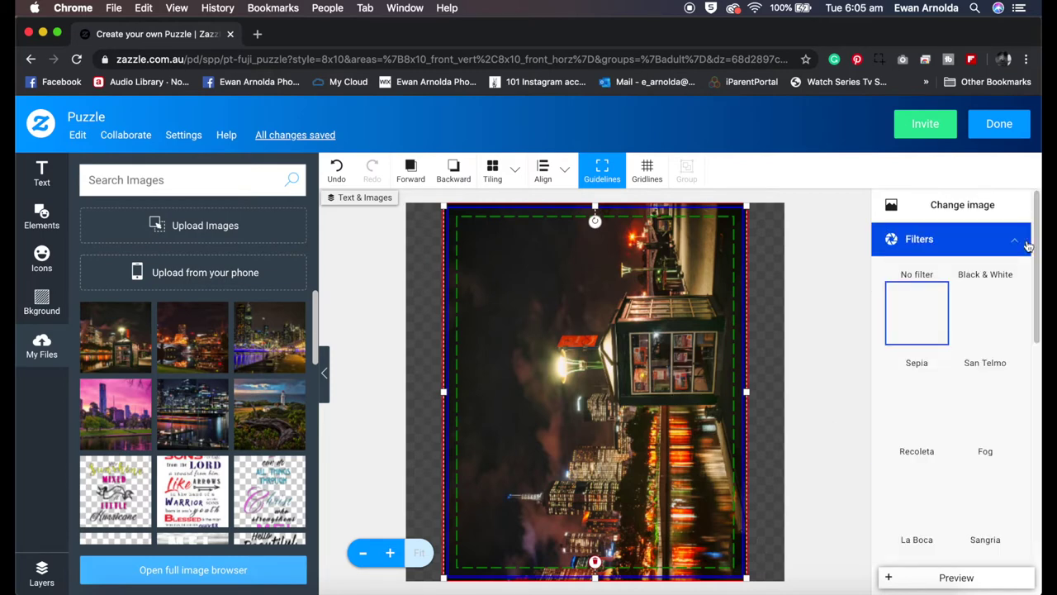
mouse_move(1037, 312)
left_mouse_down()
mouse_move(1033, 484)
mouse_move(1037, 331)
left_mouse_up()
left_click(1012, 242)
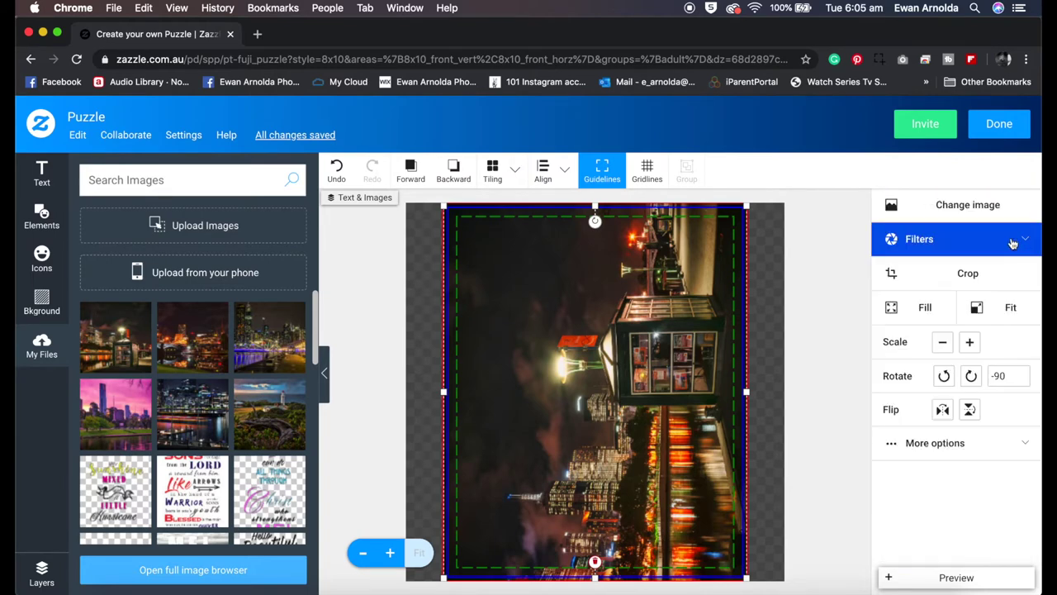
left_click(981, 443)
scroll(1001, 443, "down", 2)
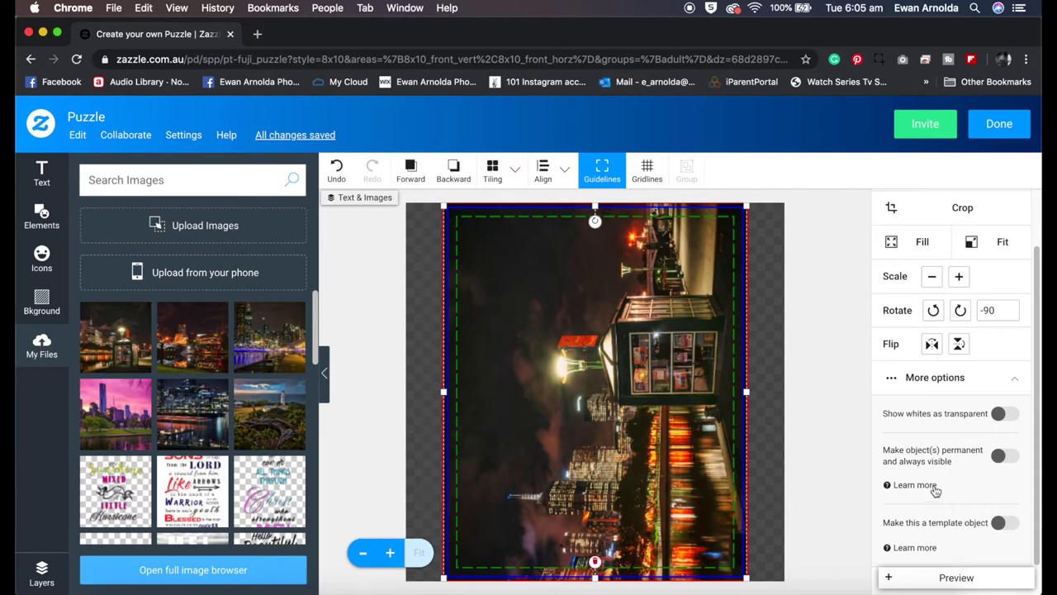
mouse_move(935, 491)
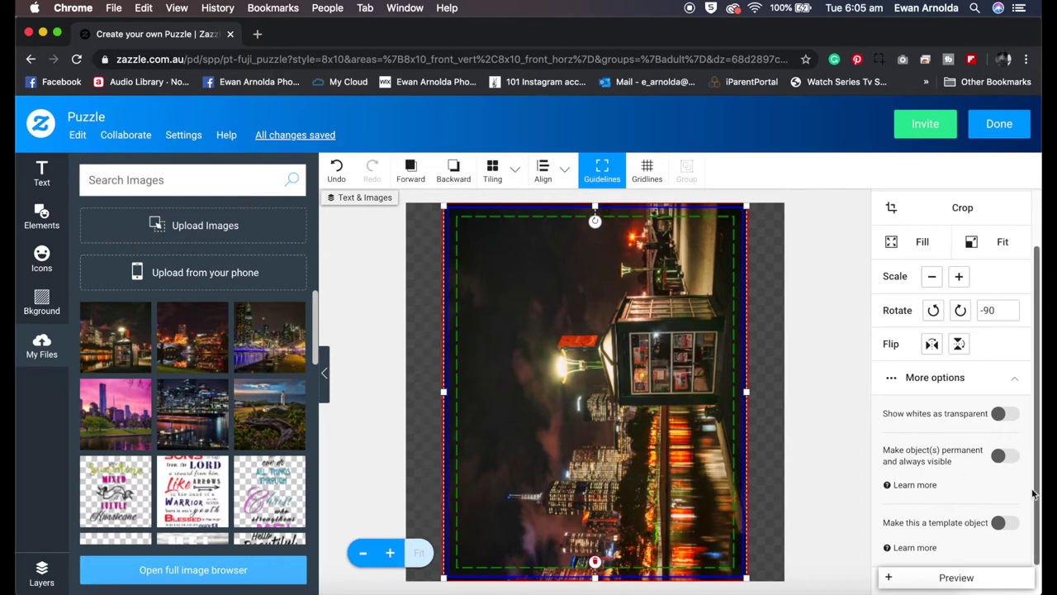
scroll(1029, 487, "up", 2)
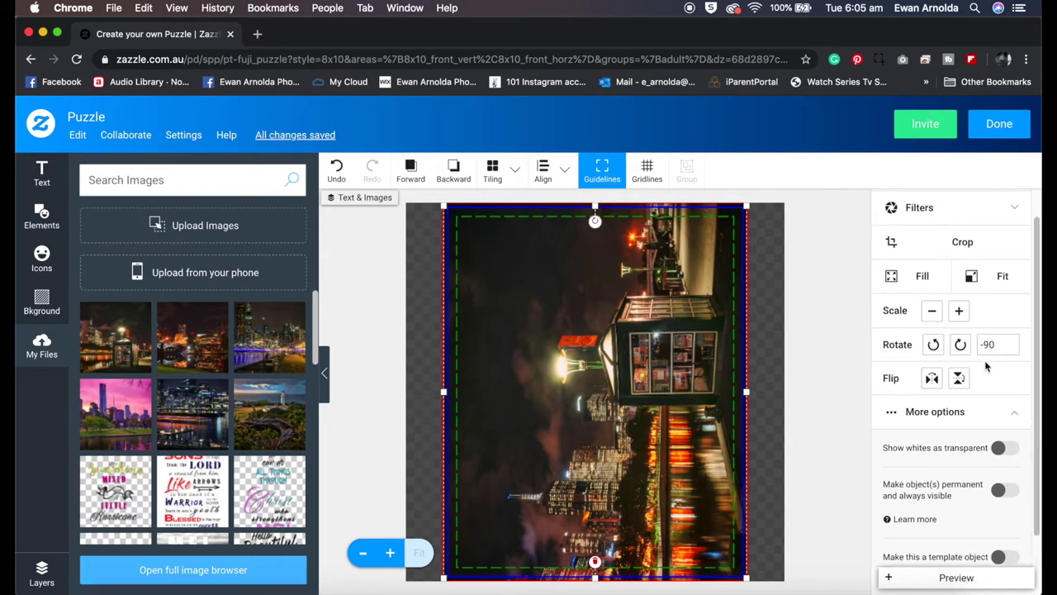
- Finish the design, show the Horizontal preview on the product page, and choose Sell It
left_click(995, 136)
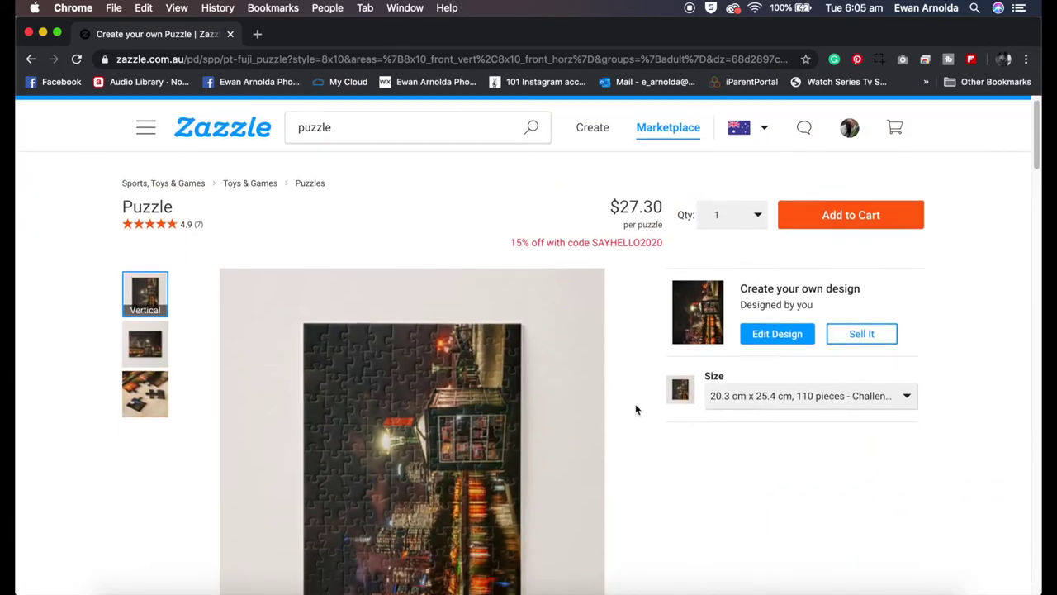
scroll(635, 403, "down", 2)
left_click(139, 250)
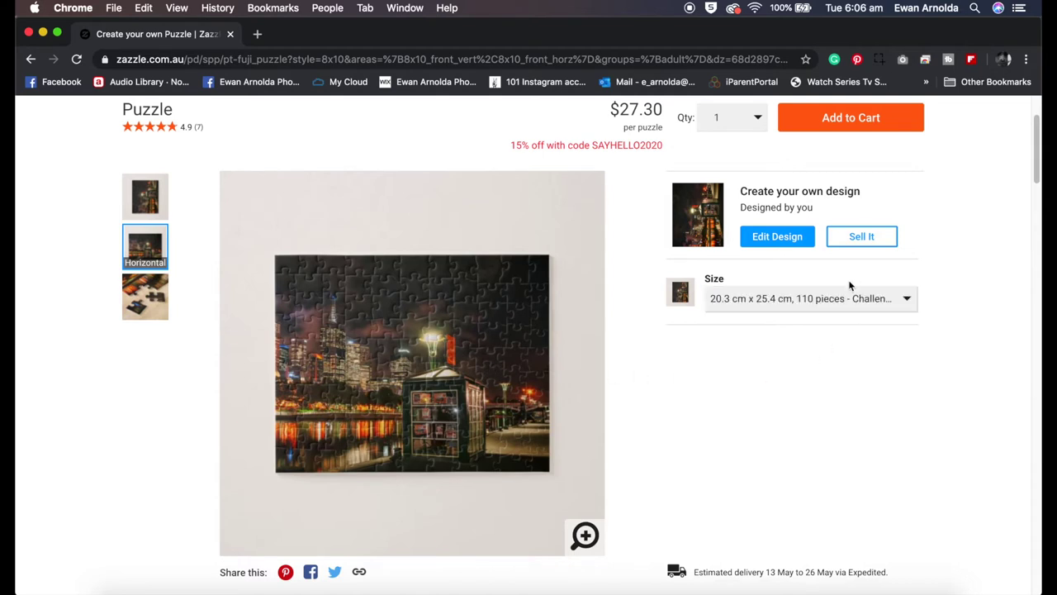
left_click(861, 237)
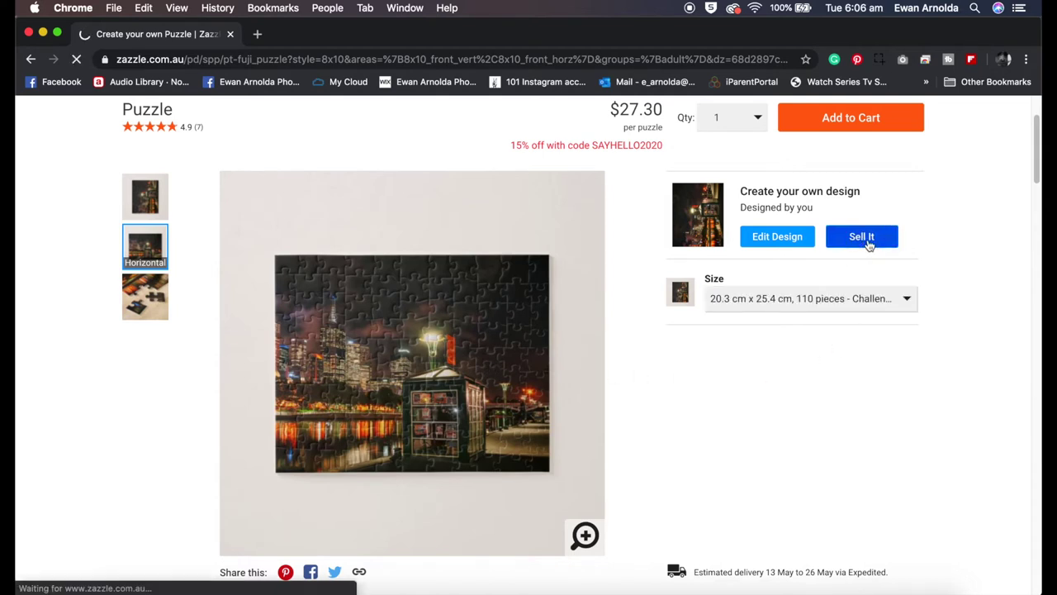
- Title the listing 'Melbourne city at Night' and place it in the Puzzles department
scroll(529, 388, "down", 2)
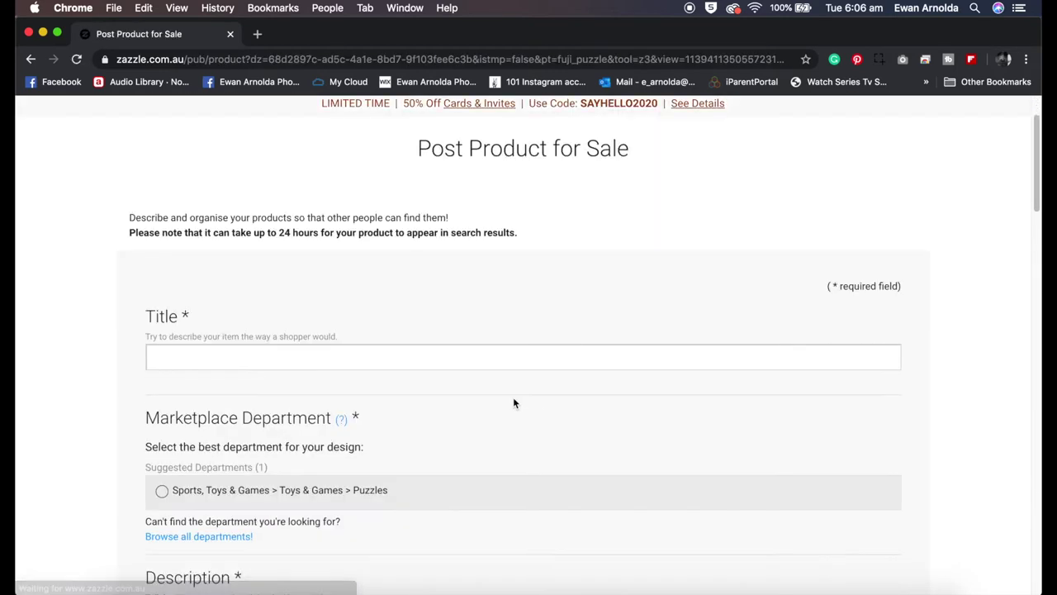
left_click(327, 357)
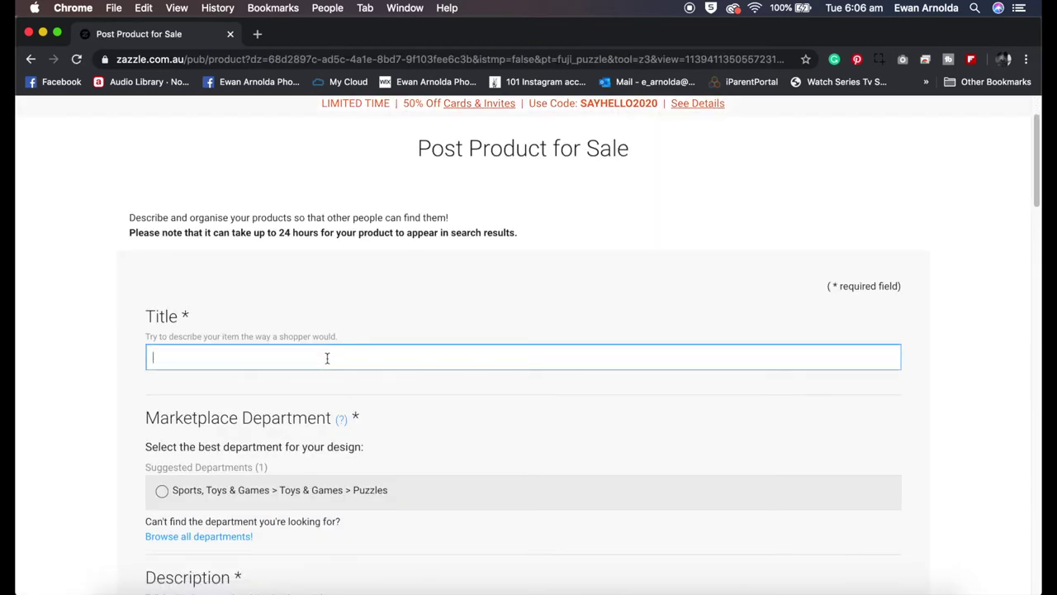
type("Melbourne city at ")
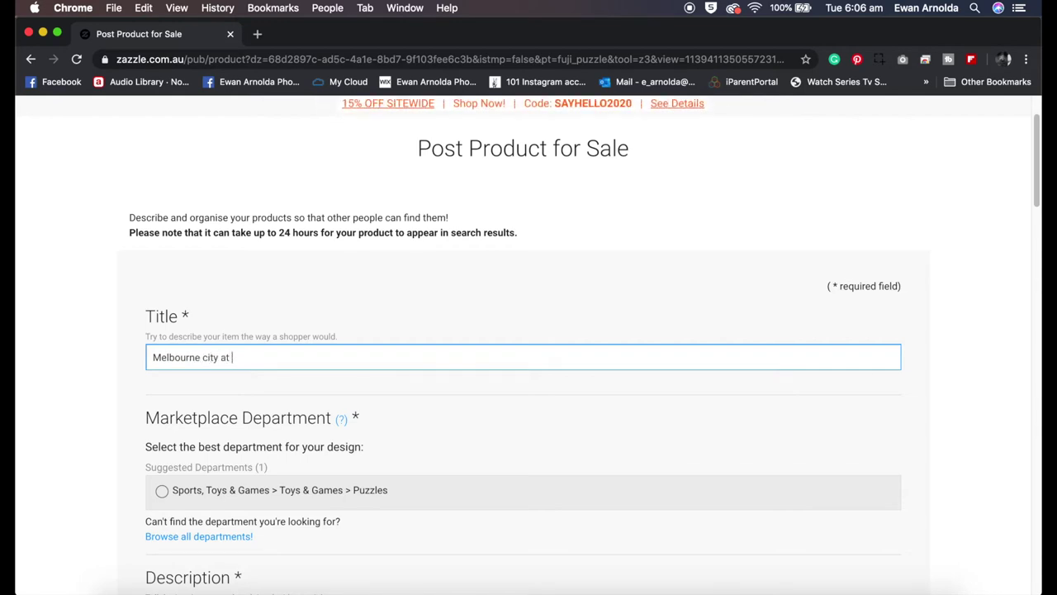
type("Night")
scroll(329, 369, "down", 5)
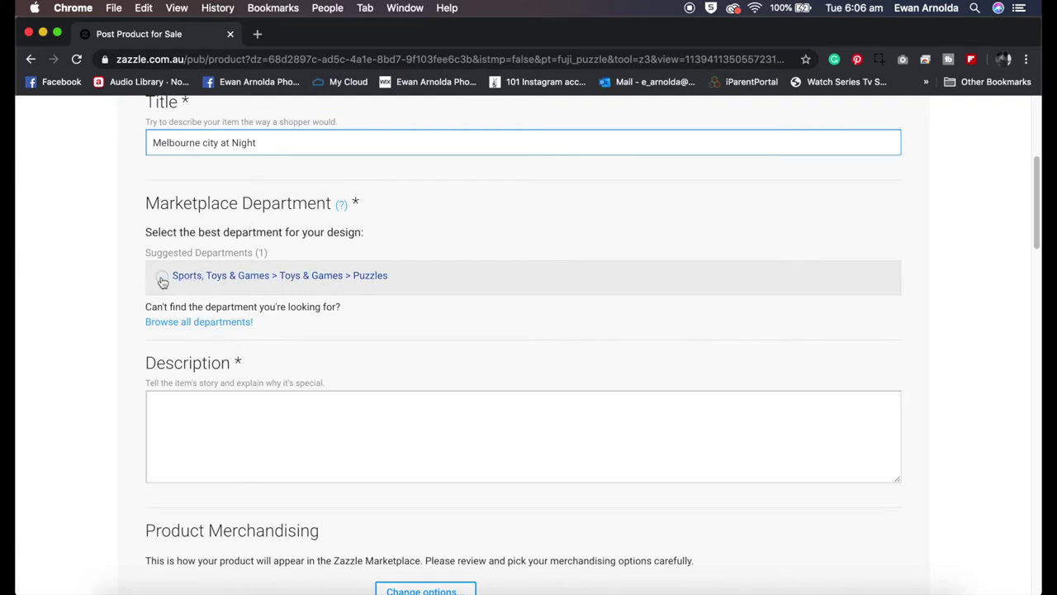
left_click(164, 281)
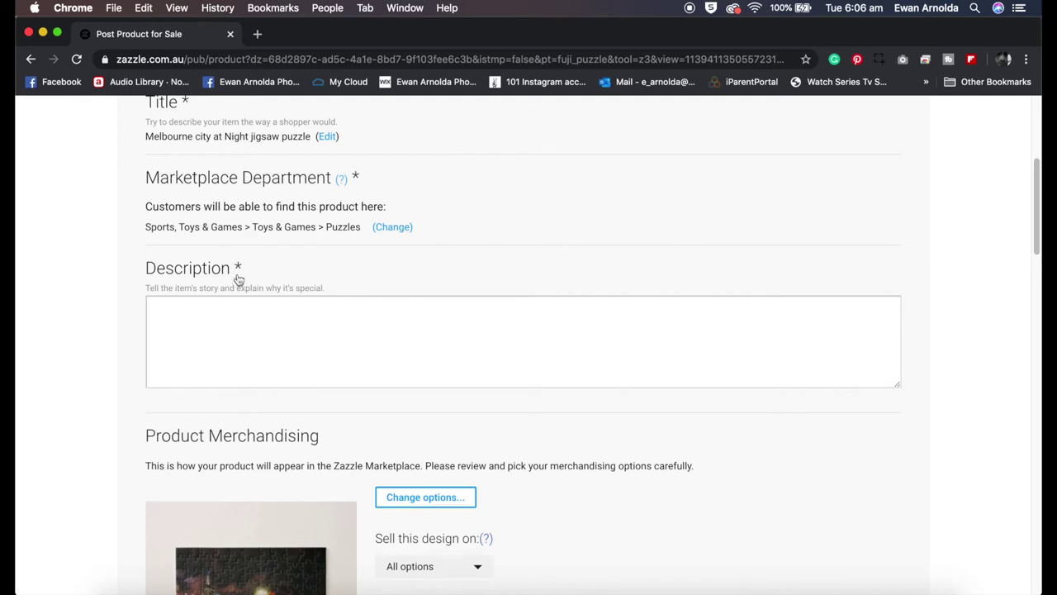
- Write the description 'A beautiful photograph of Melbourne City', accepting the Grammarly suggestion
left_click(226, 318)
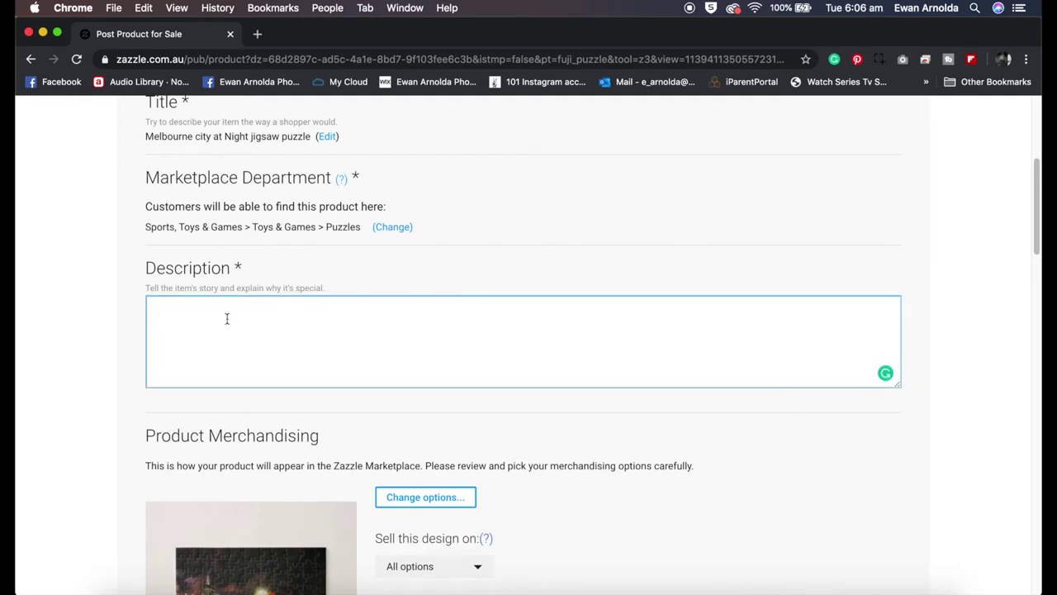
type("Beautiful P")
type("hotographyof Mw")
key("BackSpace")
type("elbour")
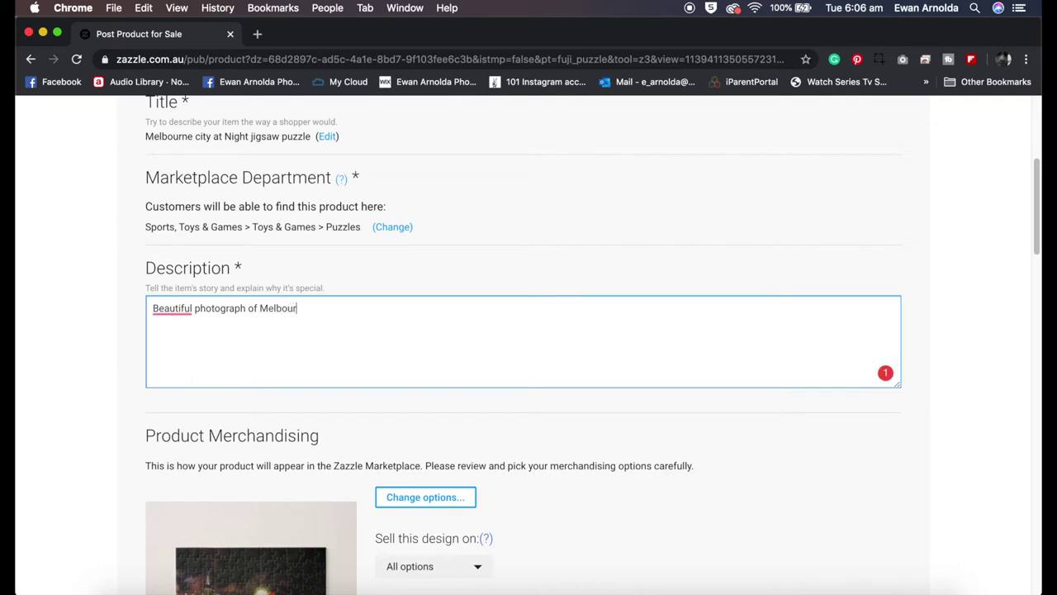
type("ne City")
right_click(175, 312)
left_click(165, 350)
left_click(162, 351)
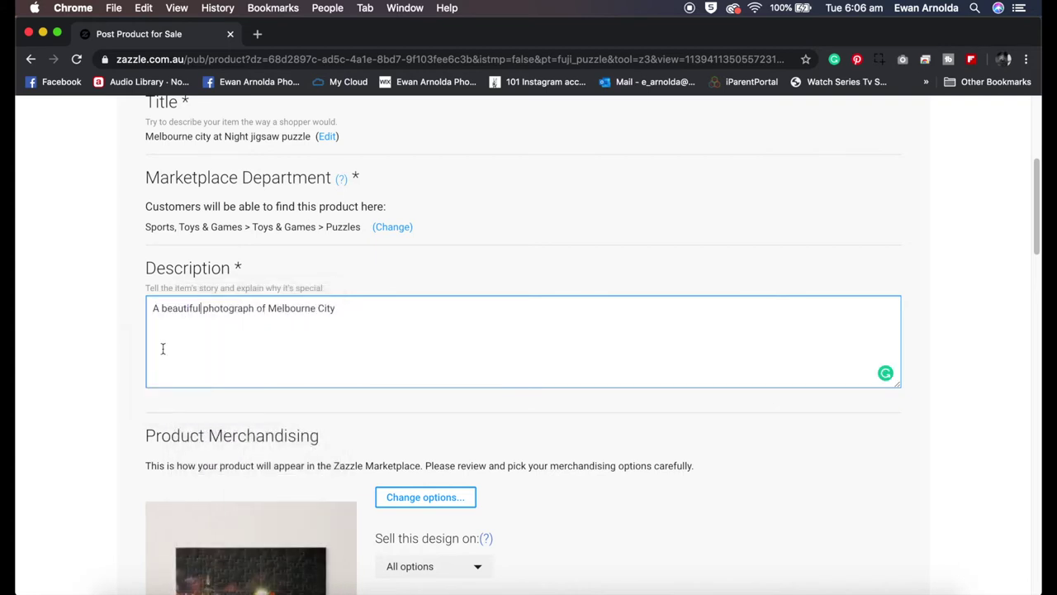
scroll(284, 374, "down", 3)
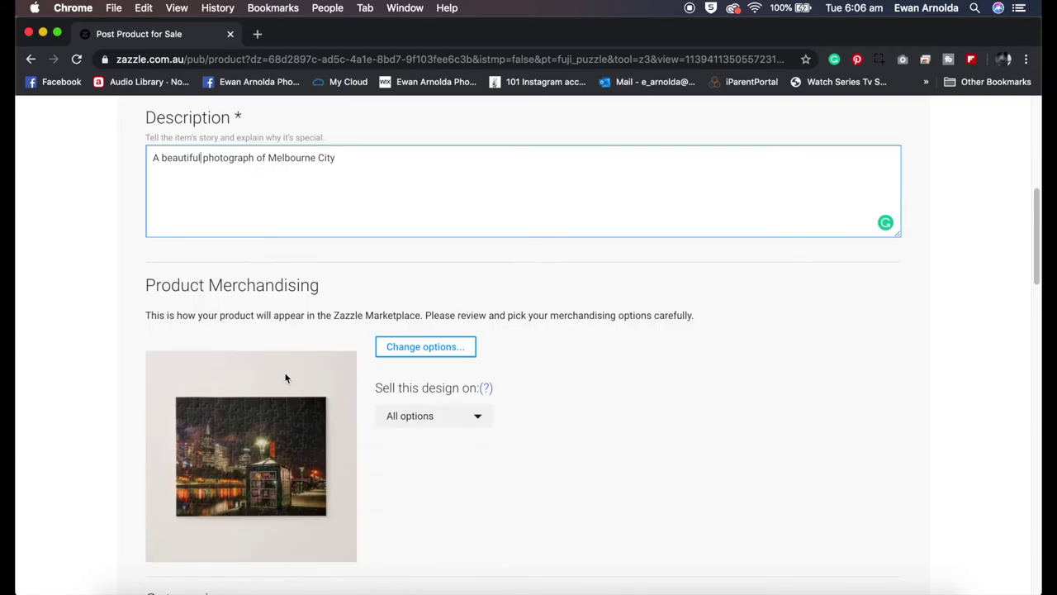
scroll(285, 378, "down", 2)
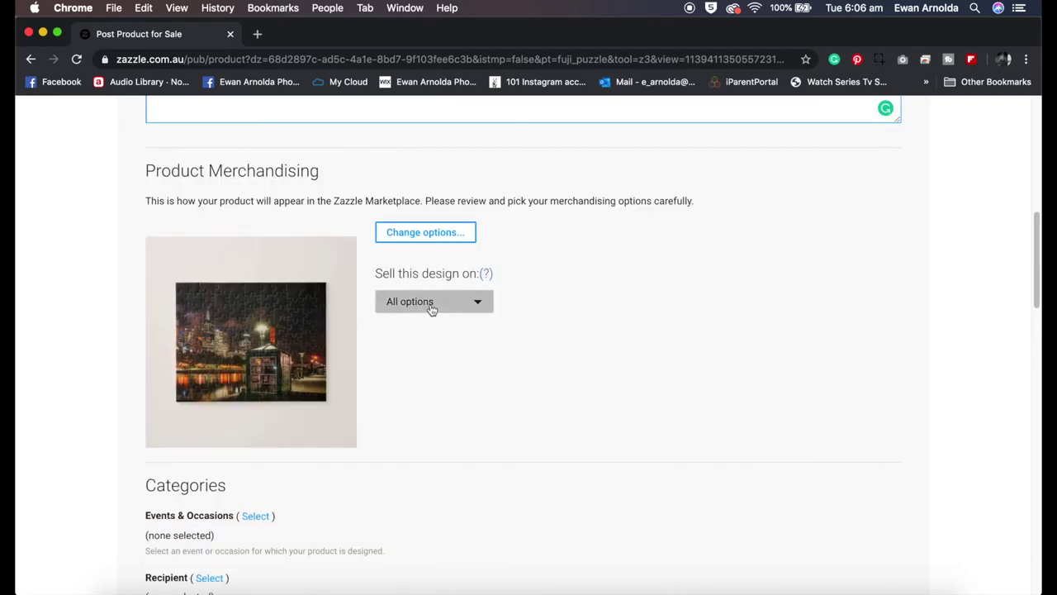
left_click(430, 305)
left_click(430, 305)
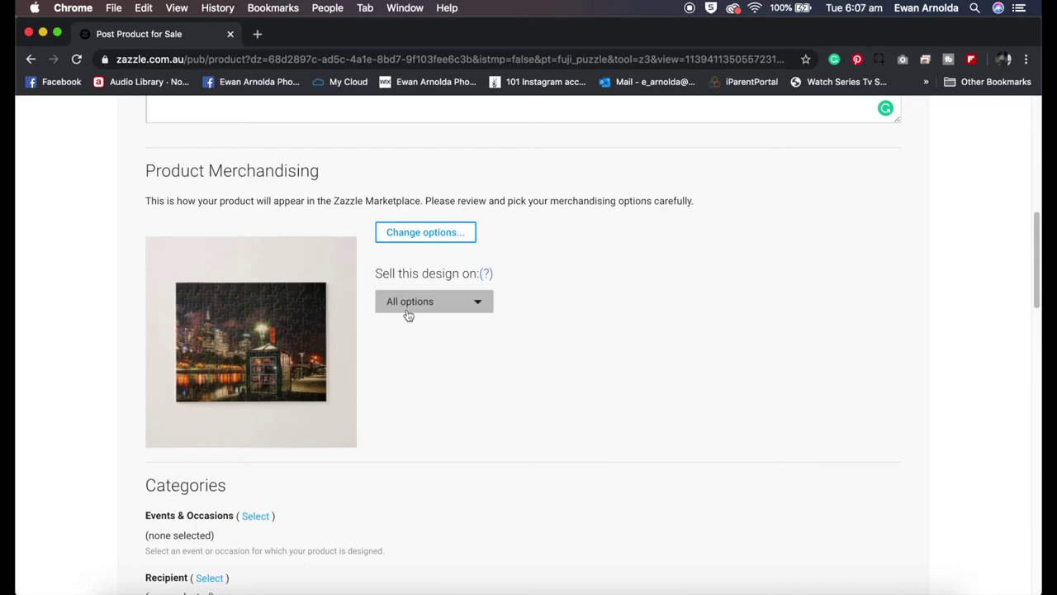
left_click(408, 306)
left_click(413, 349)
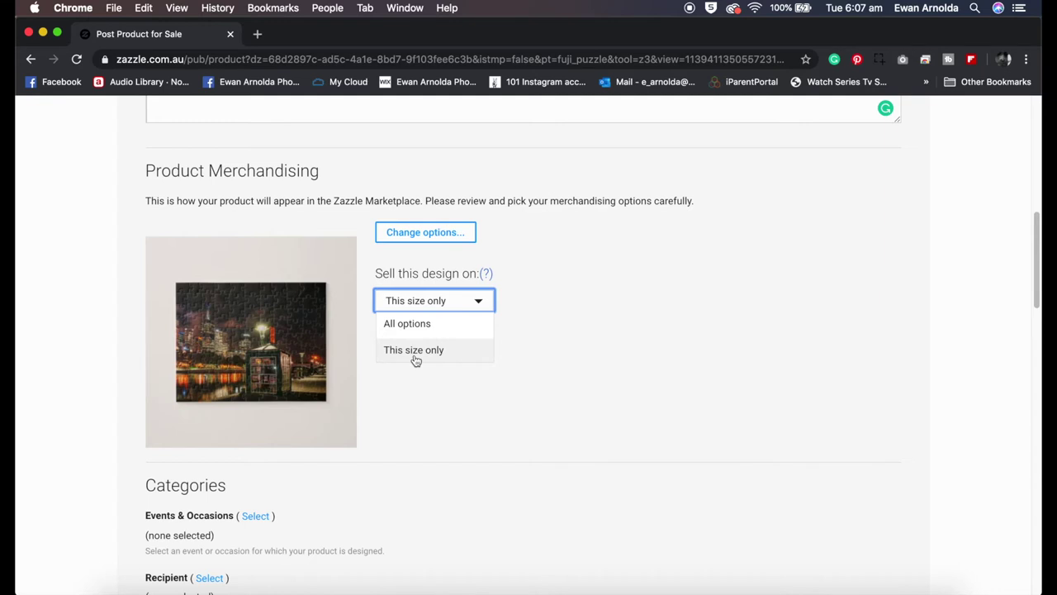
left_click(537, 372)
scroll(420, 376, "down", 5)
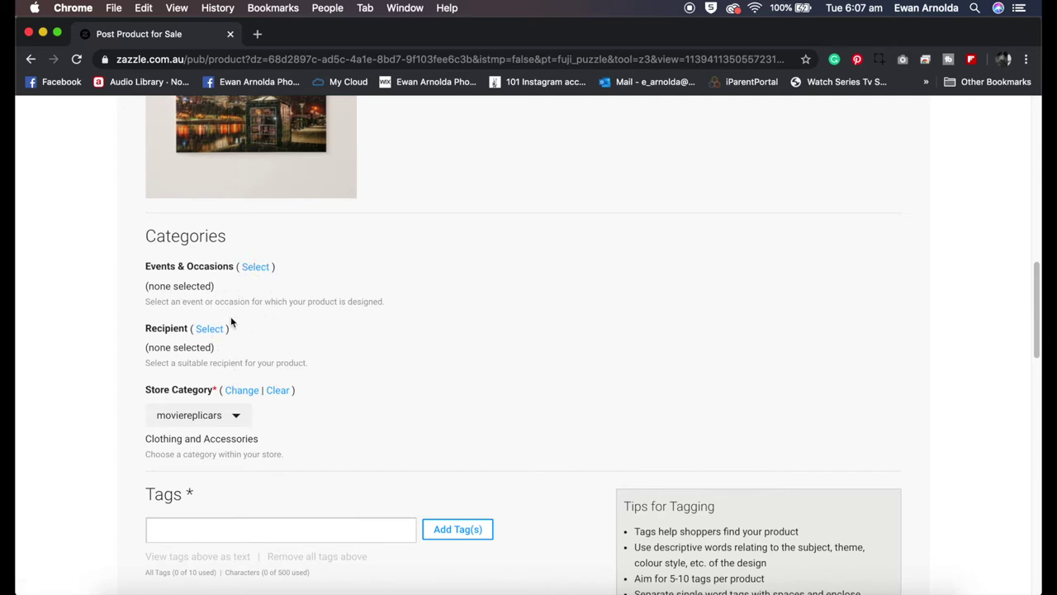
- Set the occasion category to Other and the recipient to For Anyone
left_click(255, 268)
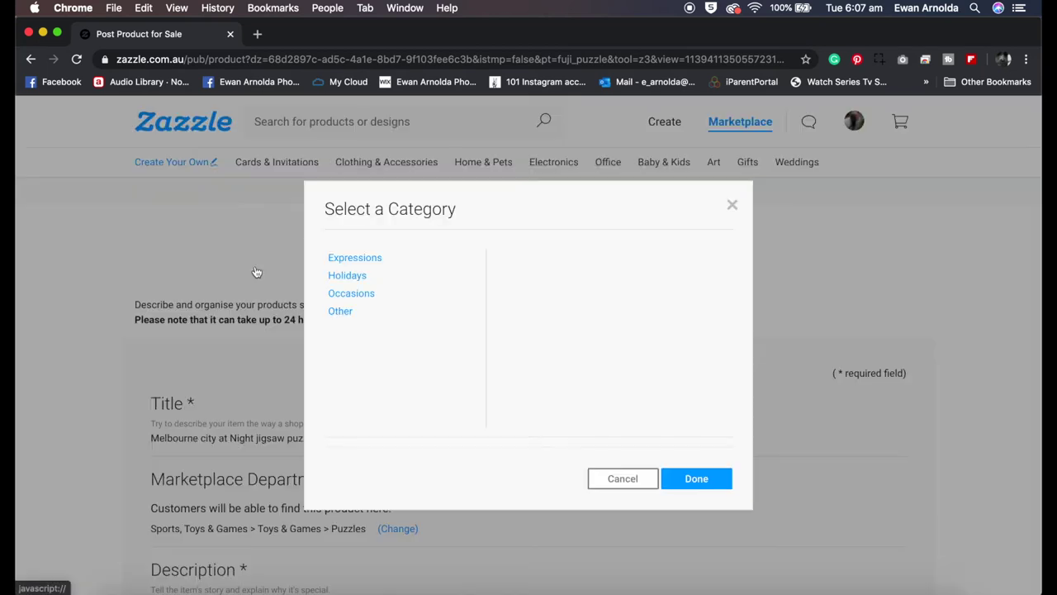
left_click(348, 314)
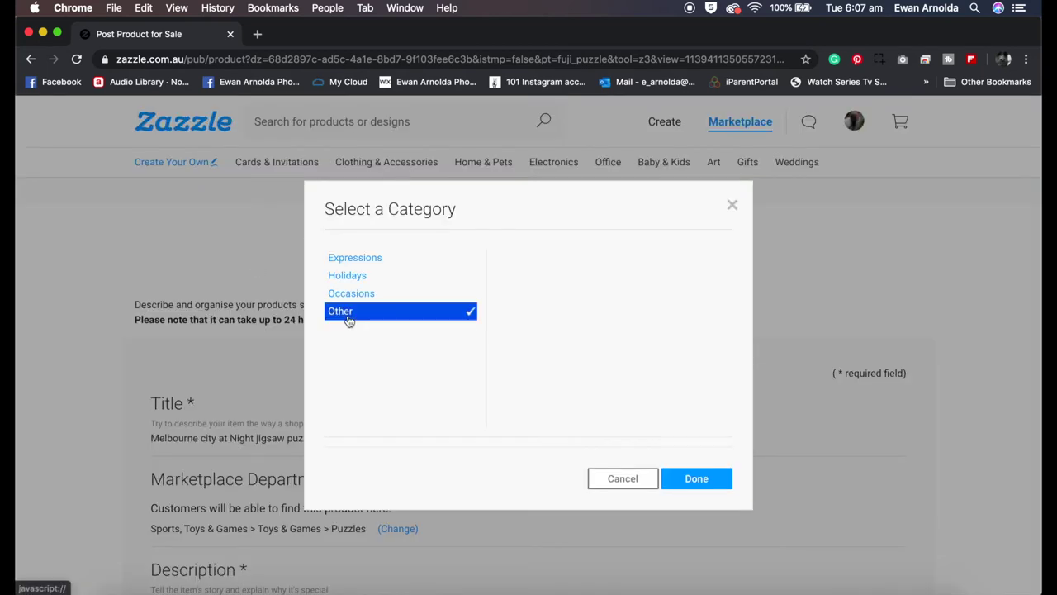
left_click(693, 479)
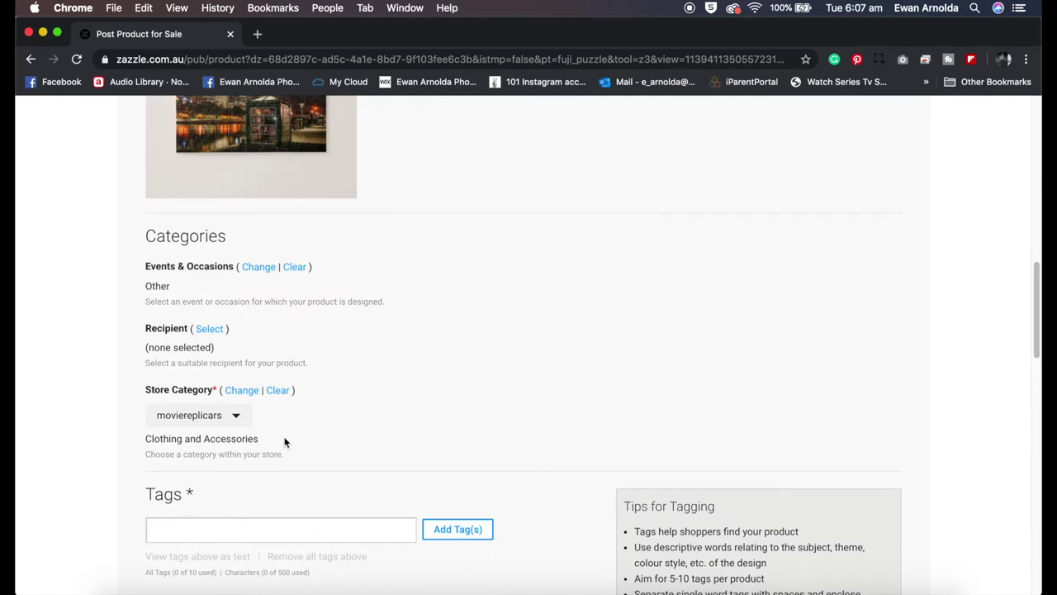
left_click(207, 330)
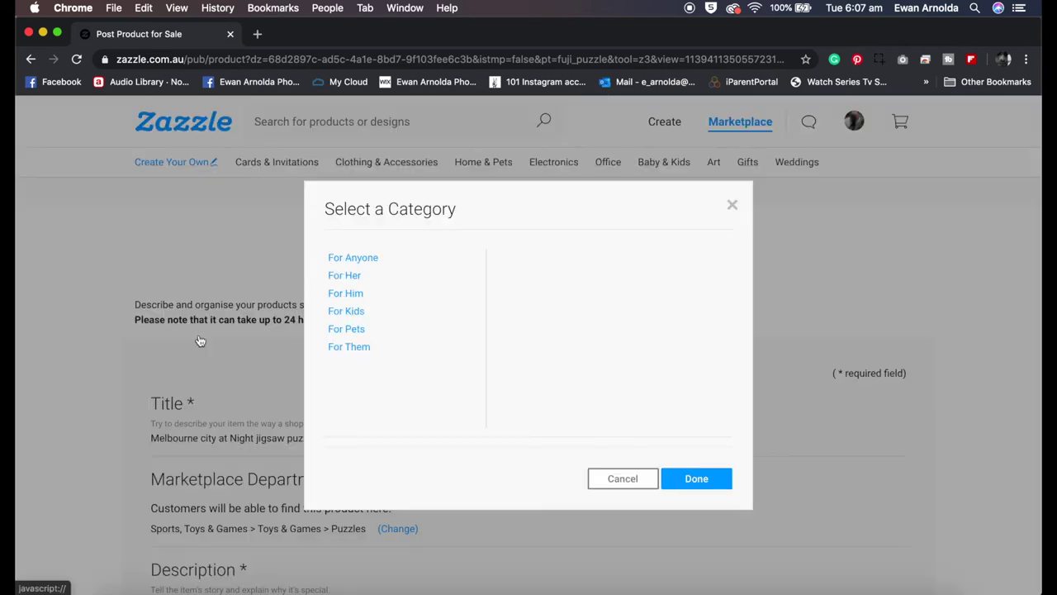
left_click(355, 260)
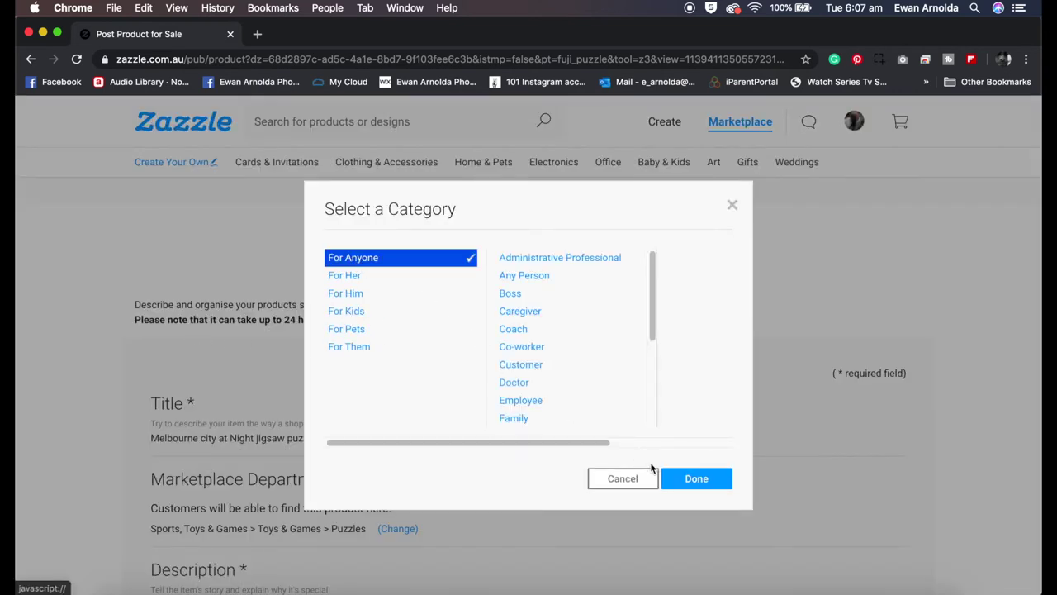
left_click(682, 480)
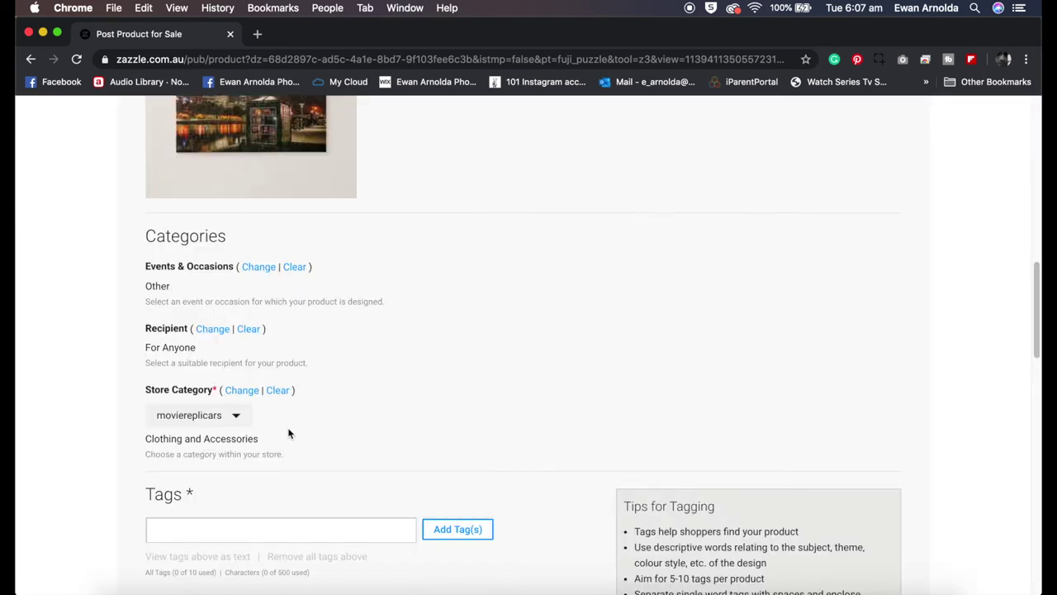
scroll(288, 434, "down", 3)
scroll(199, 306, "up", 2)
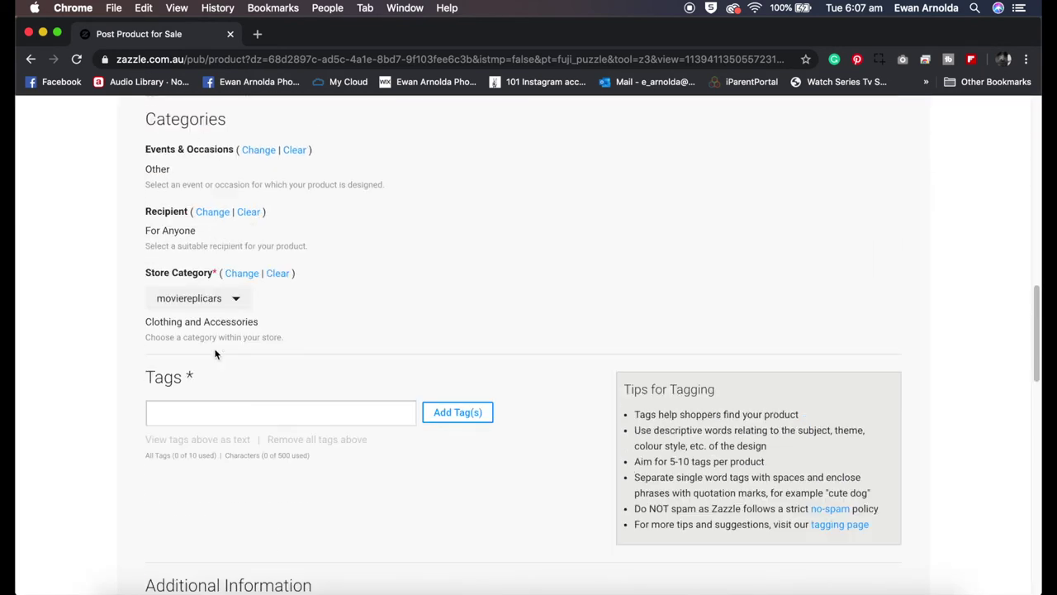
- Choose the store to post in and change its store category to Games
left_click(229, 300)
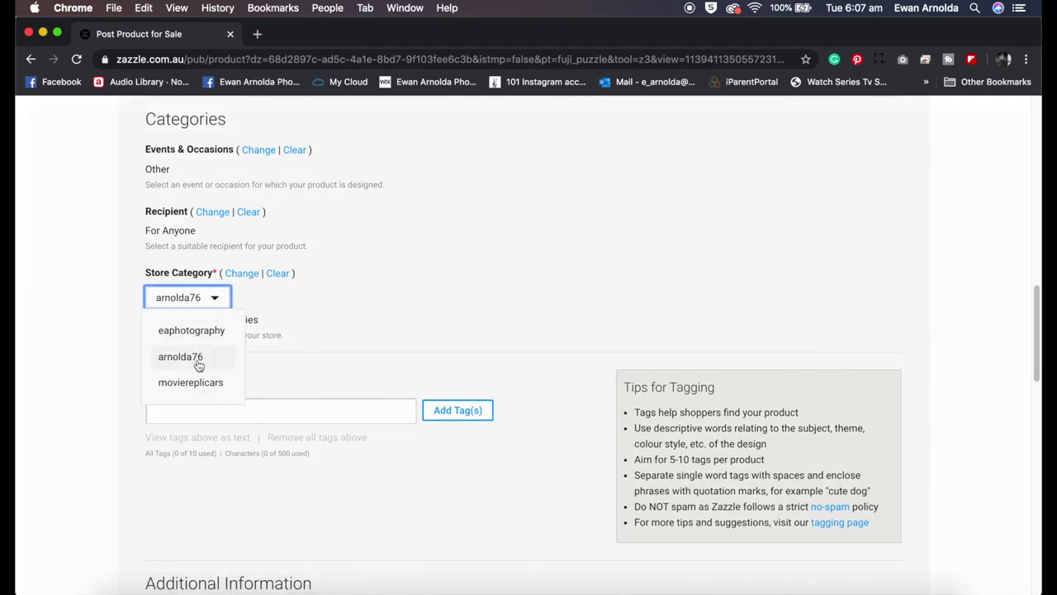
left_click(191, 382)
double_click(190, 383)
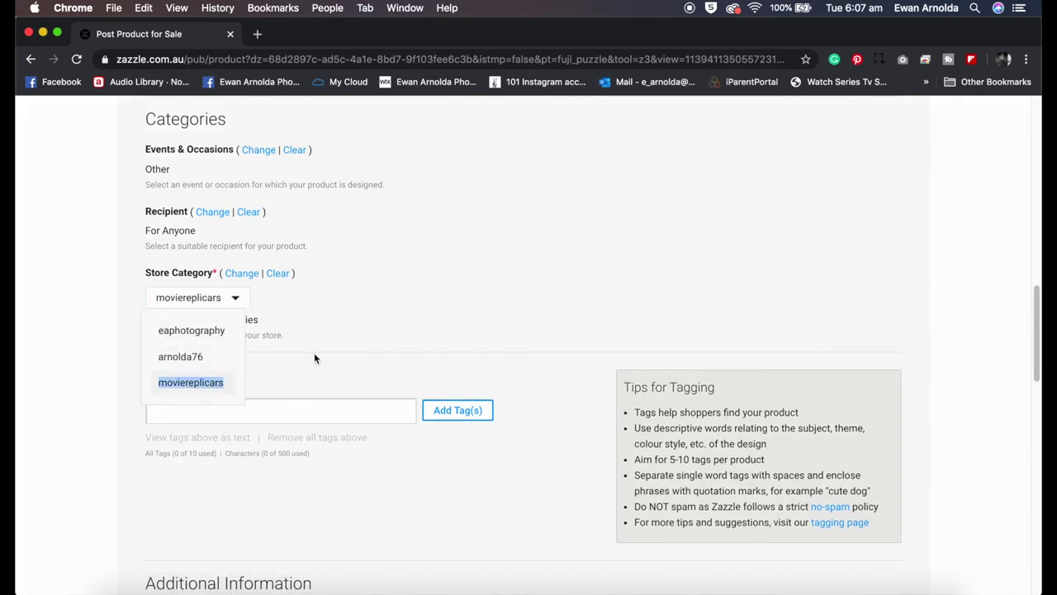
left_click(189, 384)
left_click(288, 308)
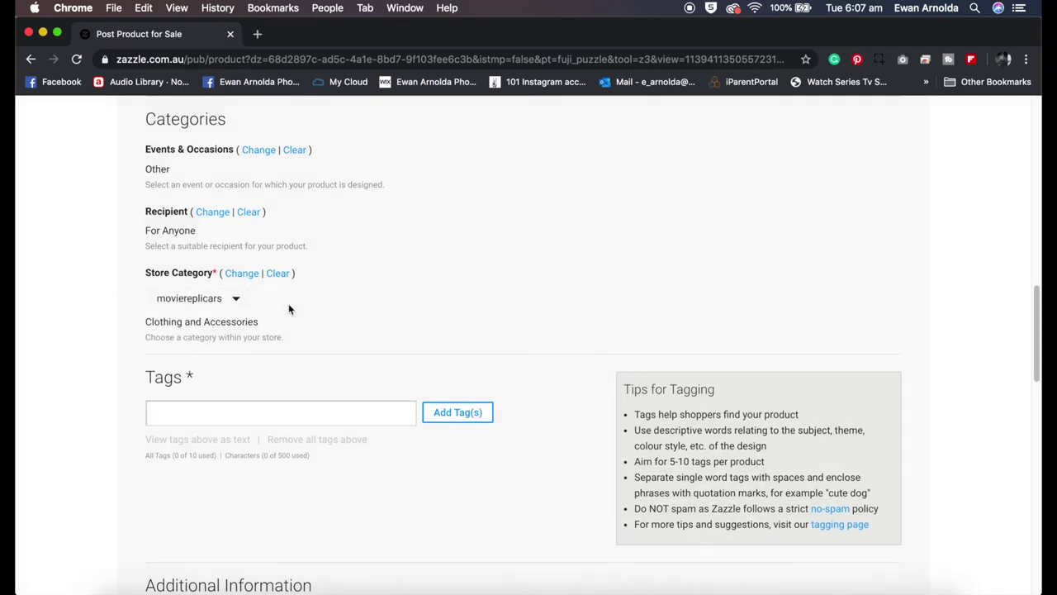
left_click(241, 274)
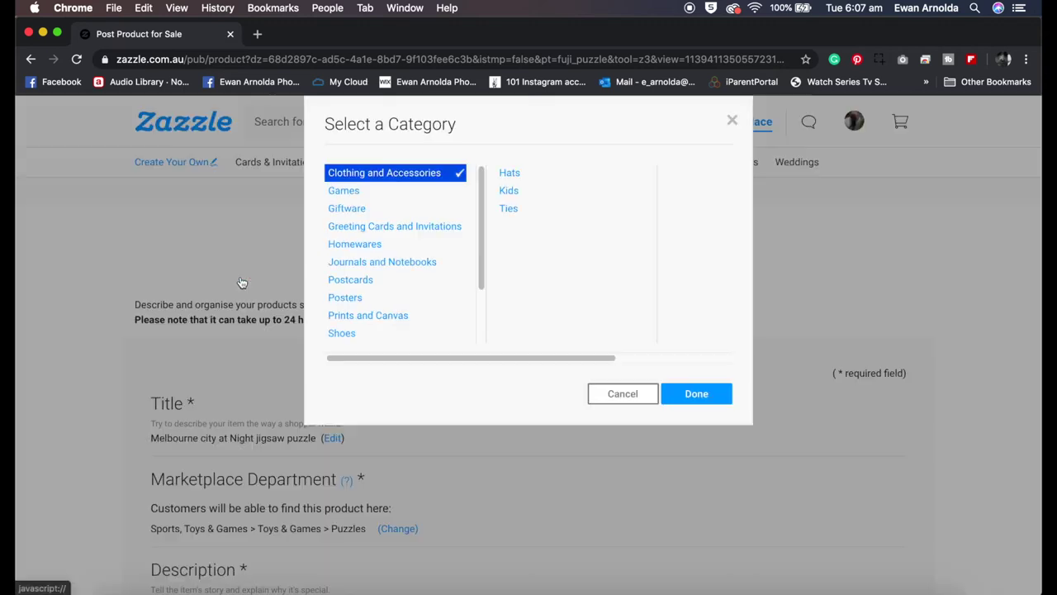
left_click(353, 197)
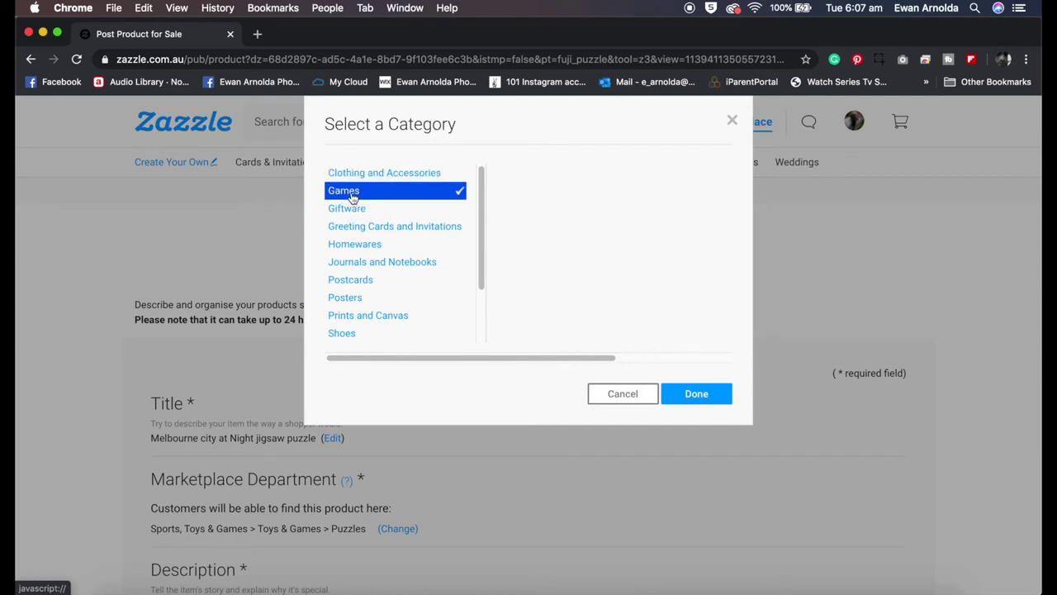
left_click(706, 394)
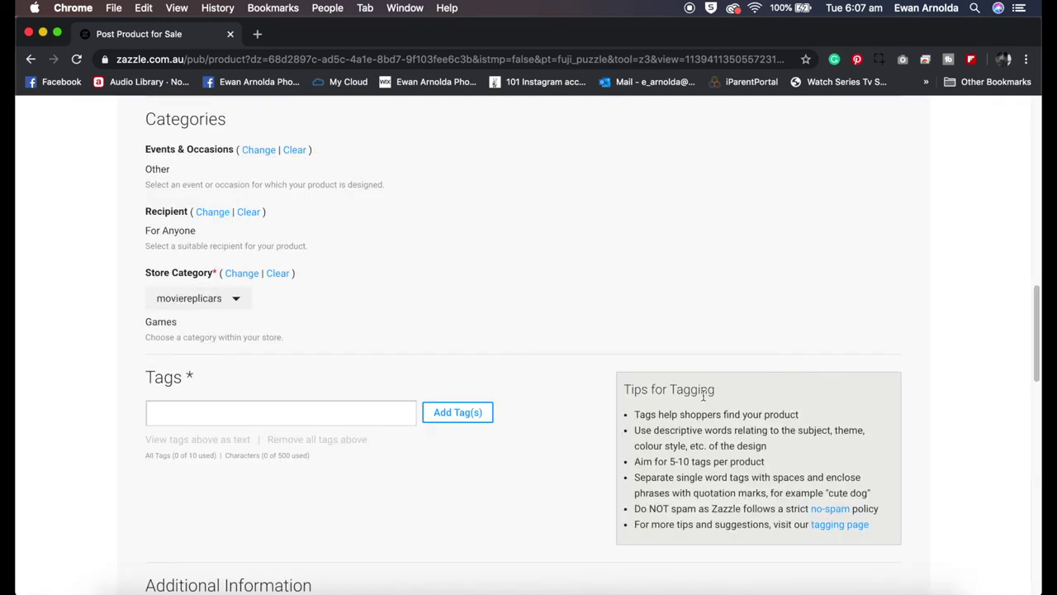
left_click(307, 410)
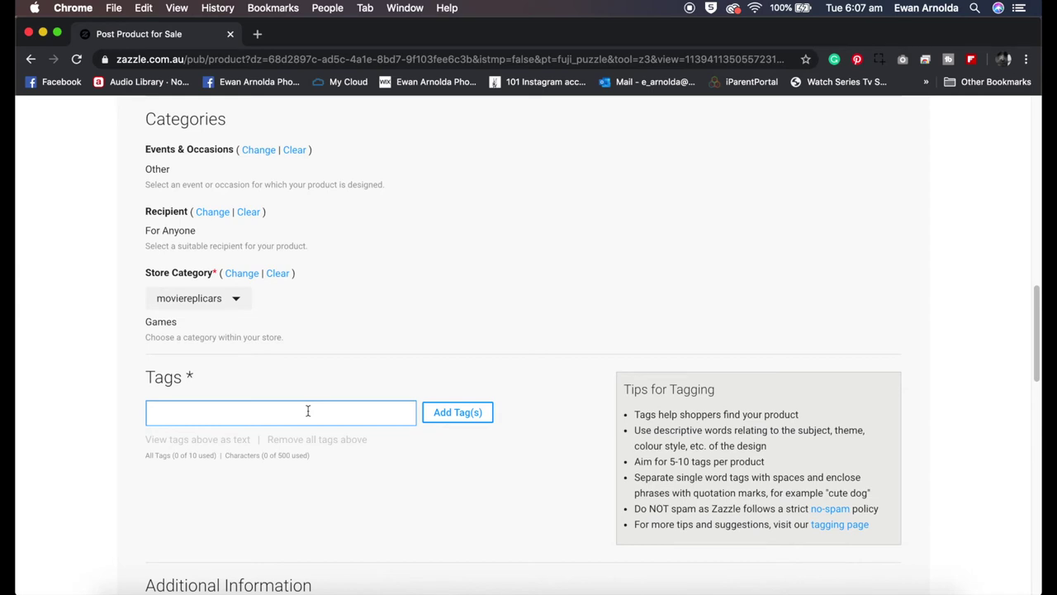
- Add the tags melbourne and cityscape
type("melbourne")
key("Tab")
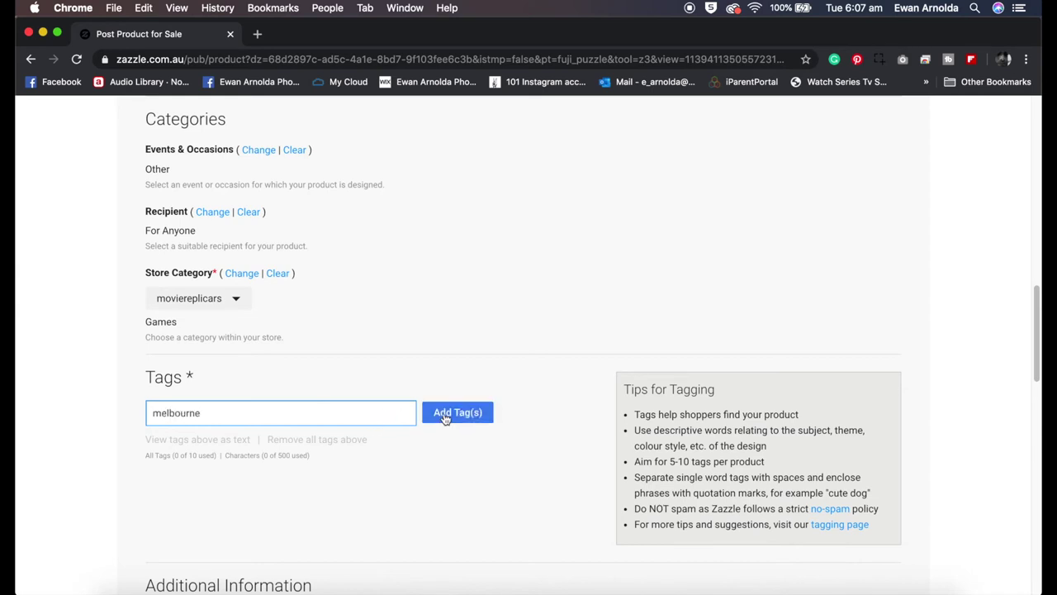
key("Return")
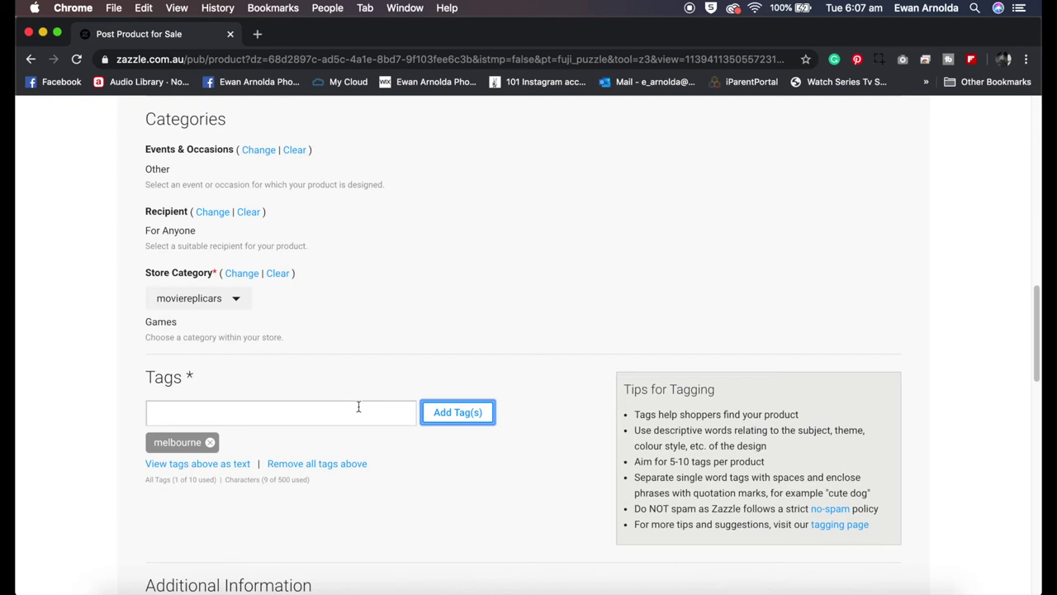
left_click(358, 406)
type("citysc")
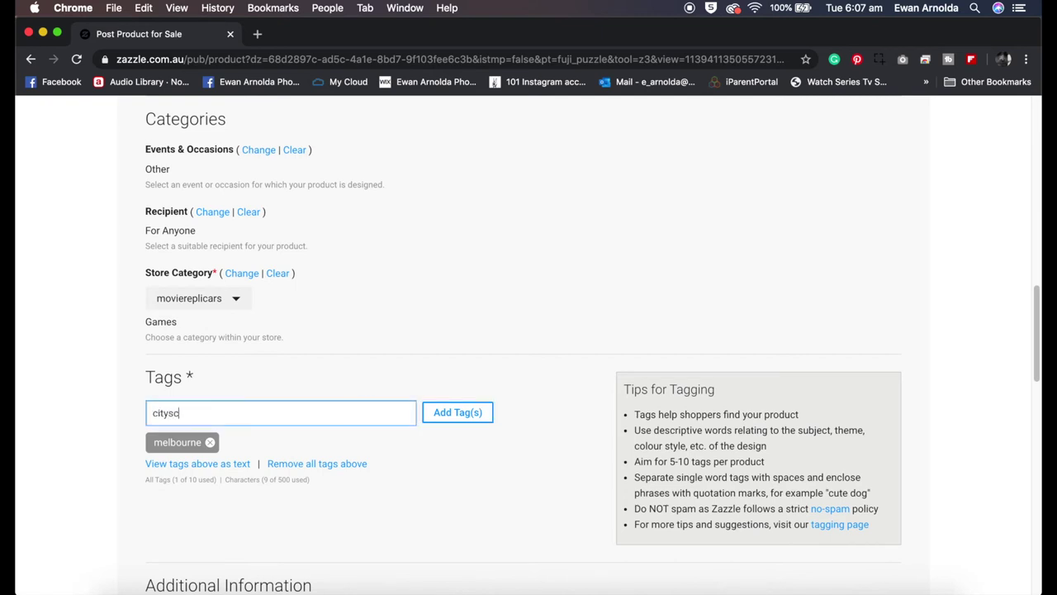
type("ape")
key("Tab")
key("Return")
left_click(352, 413)
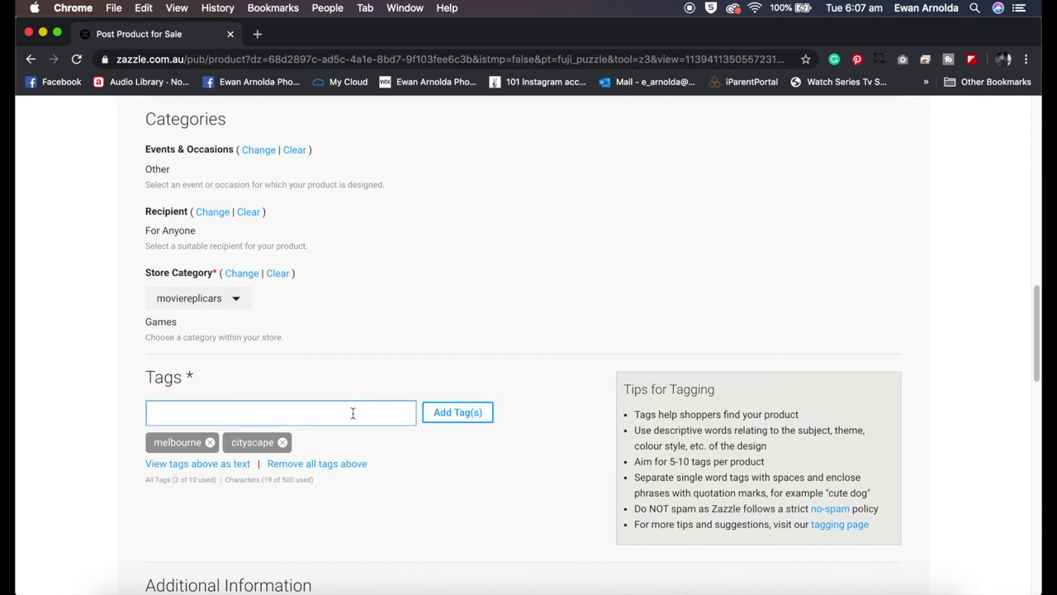
- Add the tags night, landscape, photography and outdoors
type("night landscape")
left_click(462, 415)
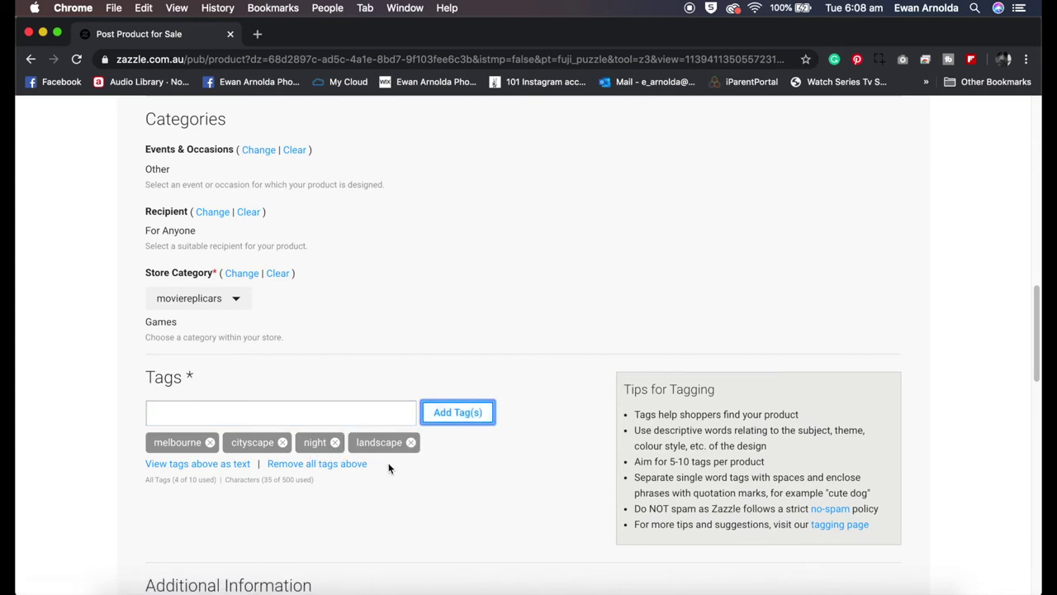
left_click(297, 420)
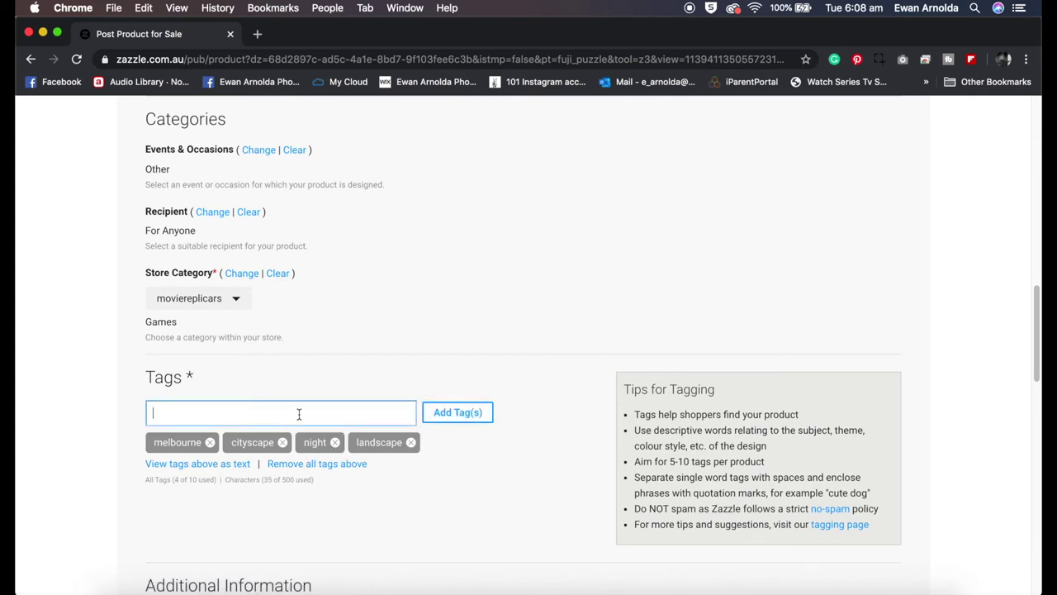
type("photography")
left_click(437, 421)
left_click(355, 416)
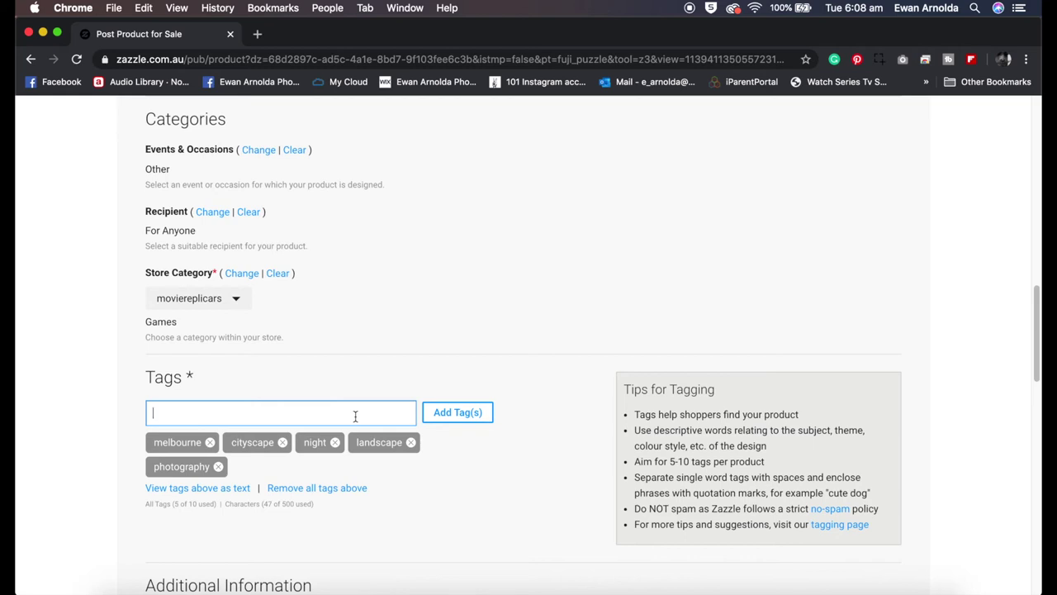
type("outdoors")
left_click(449, 418)
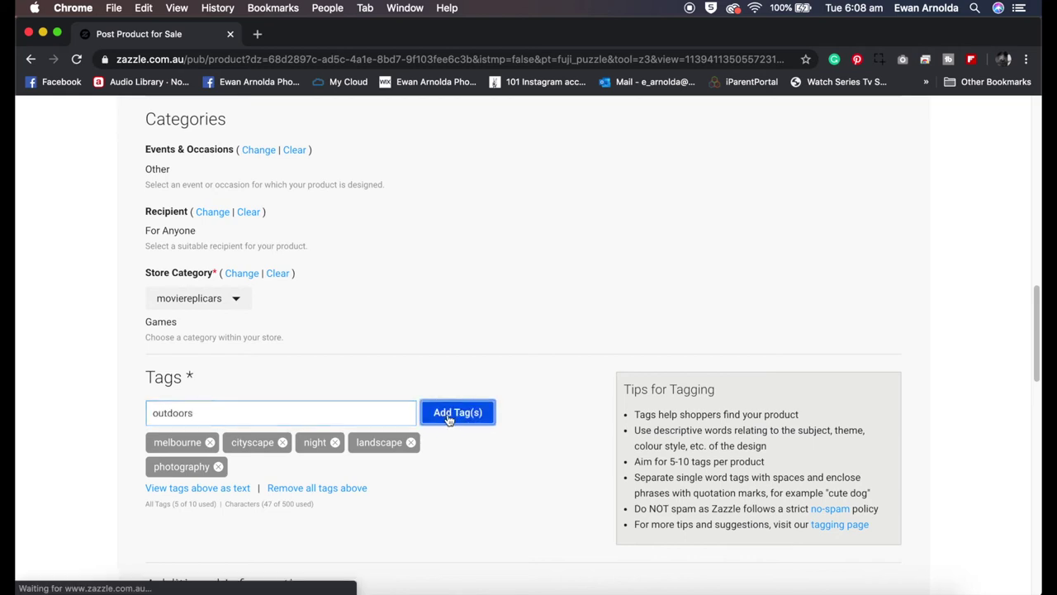
scroll(389, 432, "down", 5)
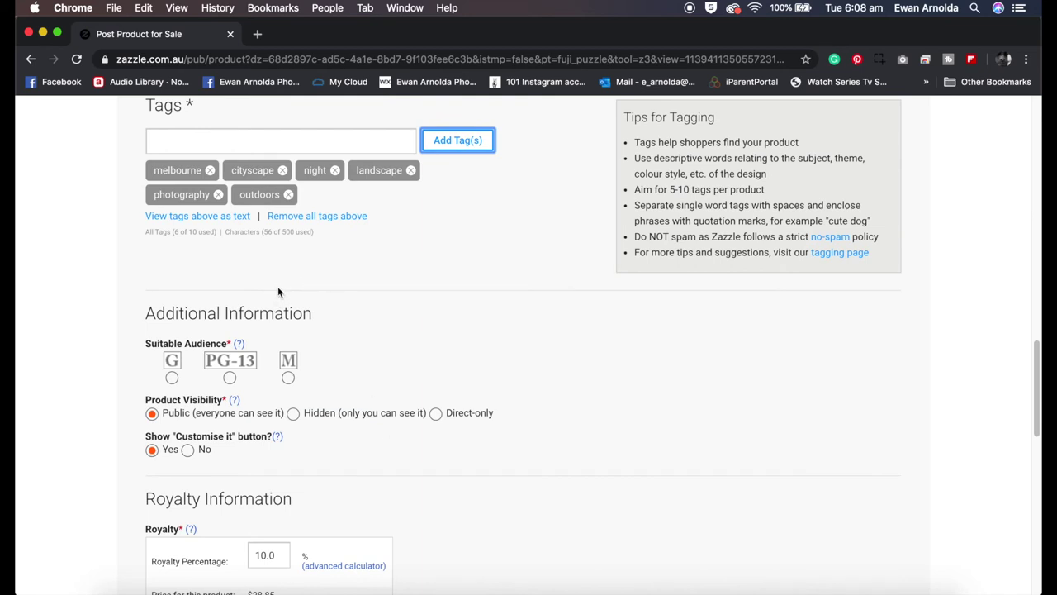
- Set Suitable Audience to G and scroll down to the 10.0% royalty information
left_click(172, 379)
scroll(190, 374, "down", 1)
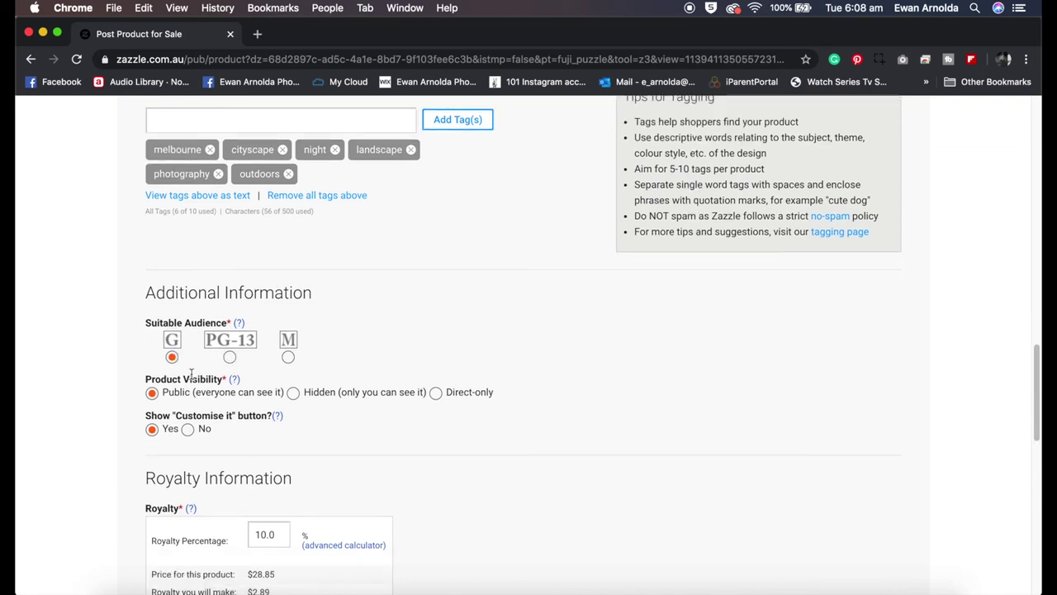
scroll(188, 379, "down", 1)
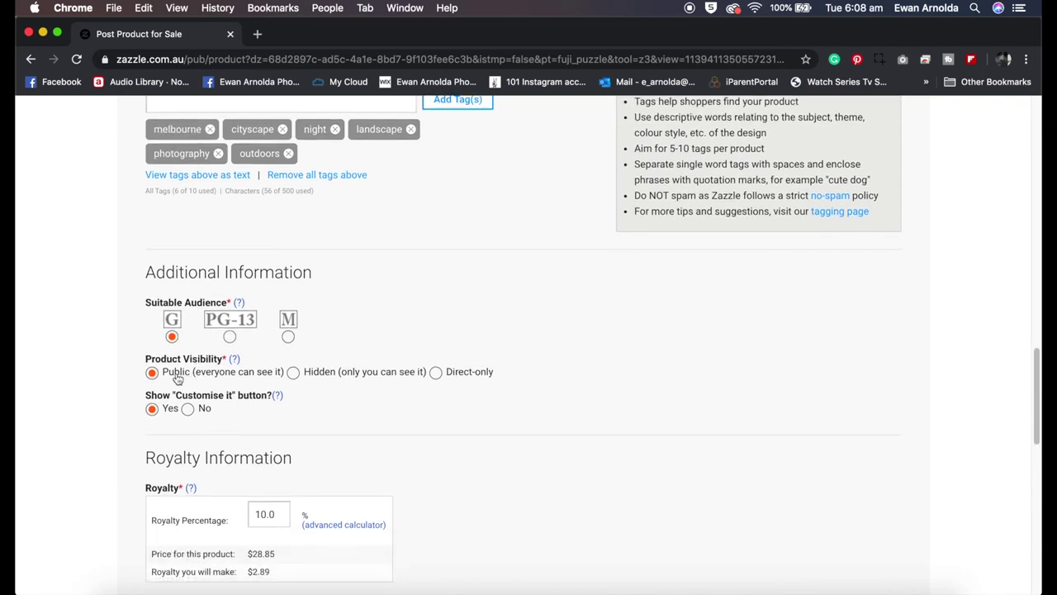
scroll(173, 380, "down", 1)
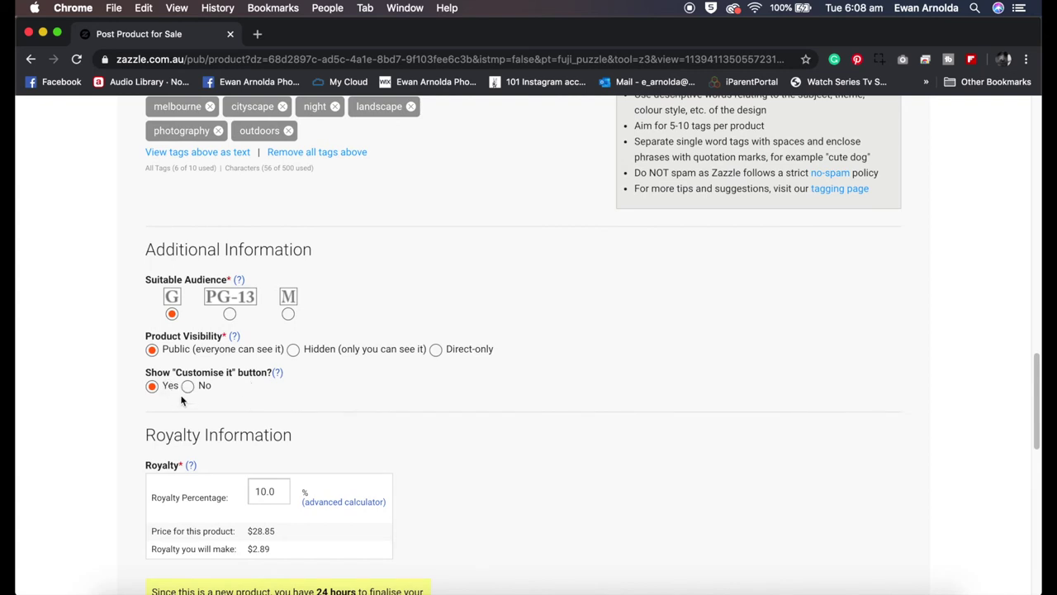
scroll(214, 376, "down", 5)
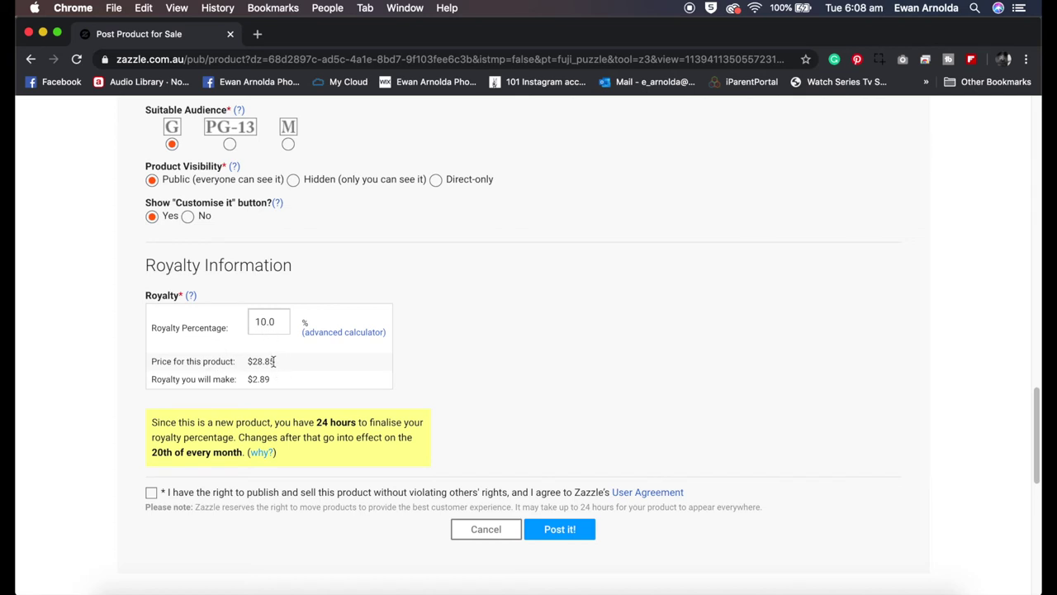
- Check the $28.85 price and $2.89 royalty, accept the publishing rights agreement, and post the puzzle
left_click_drag(273, 361, 249, 362)
left_click_drag(278, 379, 247, 384)
scroll(252, 413, "down", 2)
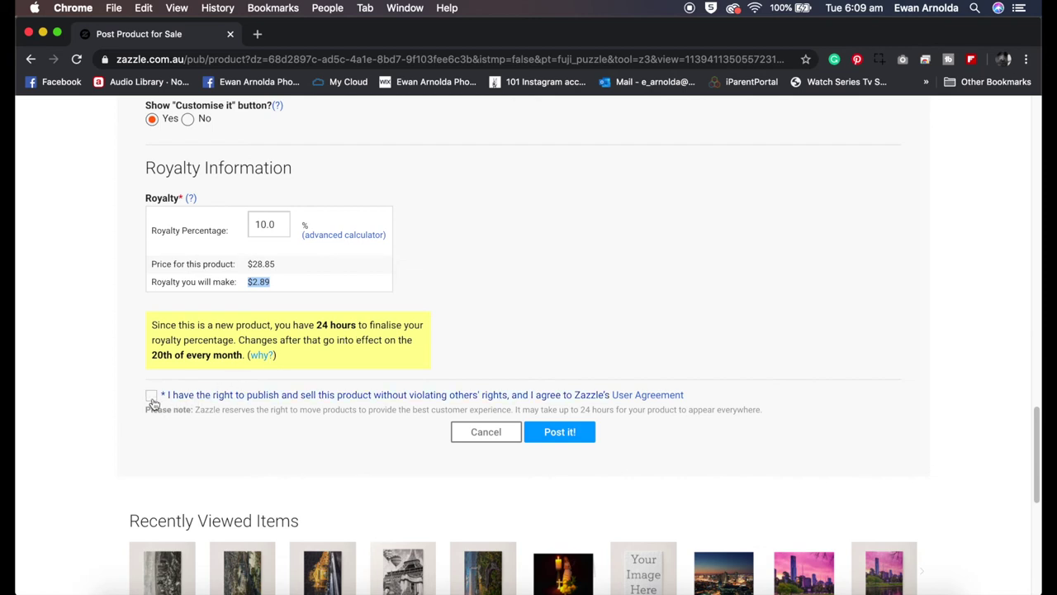
left_click(152, 400)
left_click(555, 437)
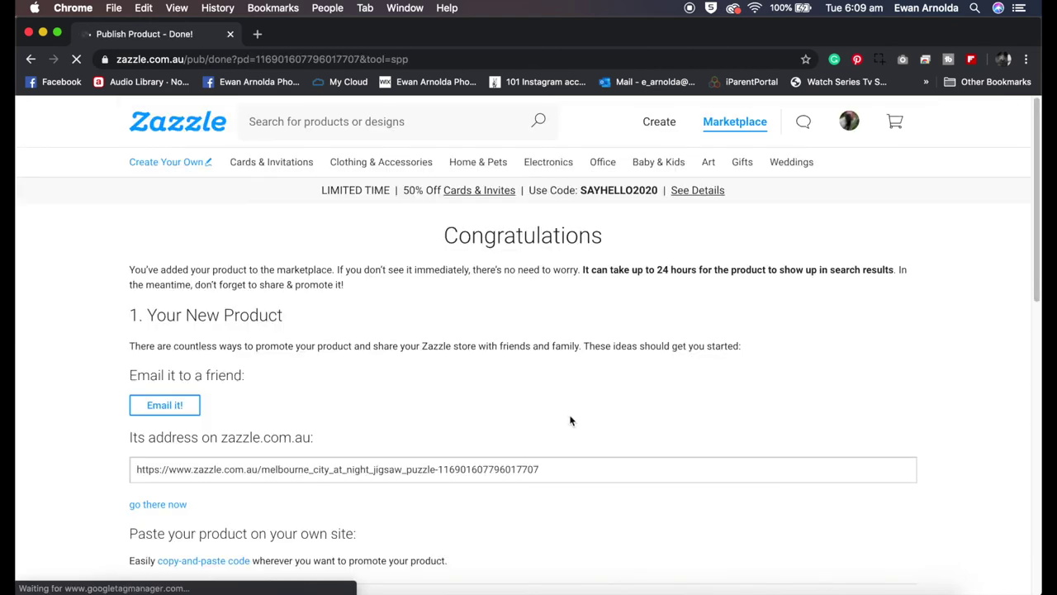
scroll(570, 420, "down", 3)
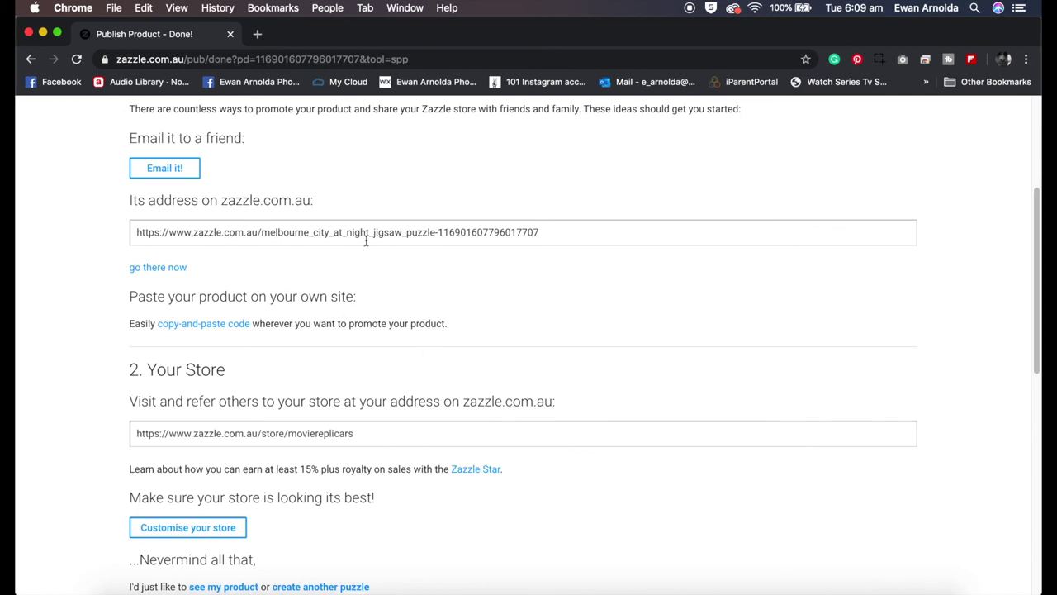
scroll(339, 359, "down", 2)
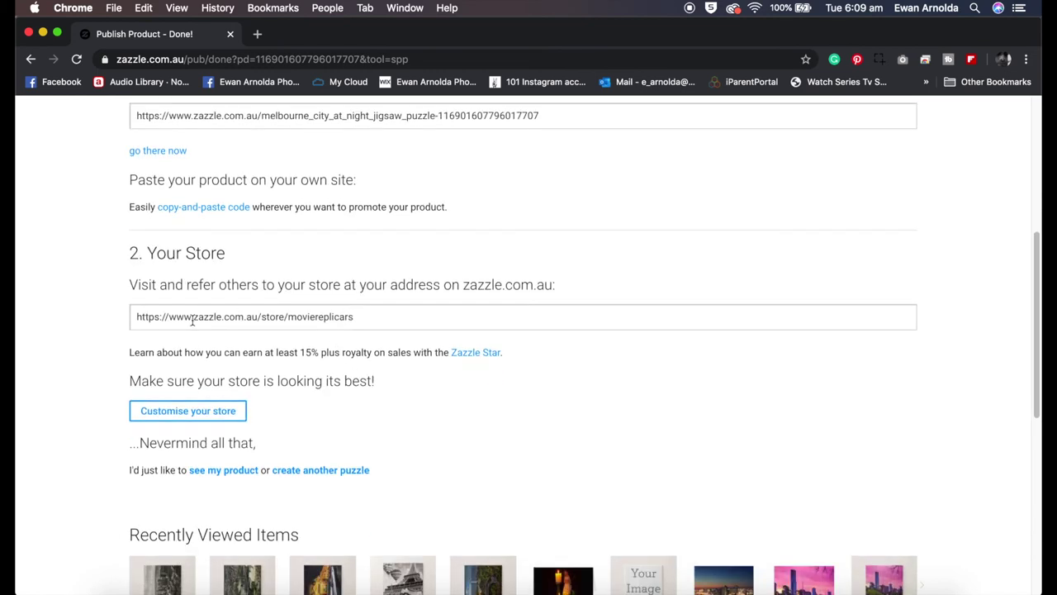
scroll(360, 408, "down", 3)
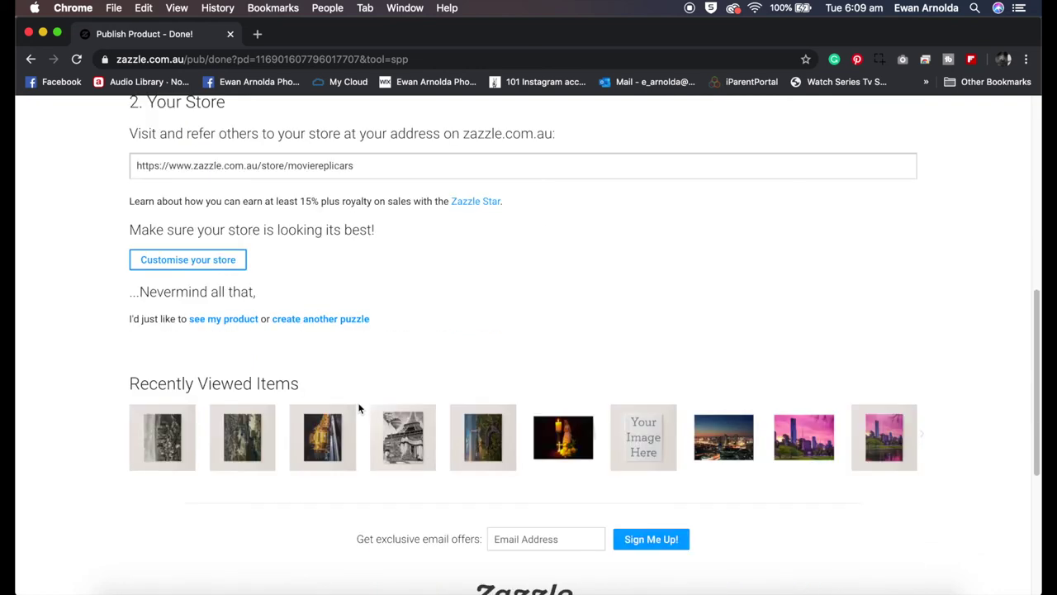
scroll(361, 406, "up", 5)
scroll(355, 398, "up", 5)
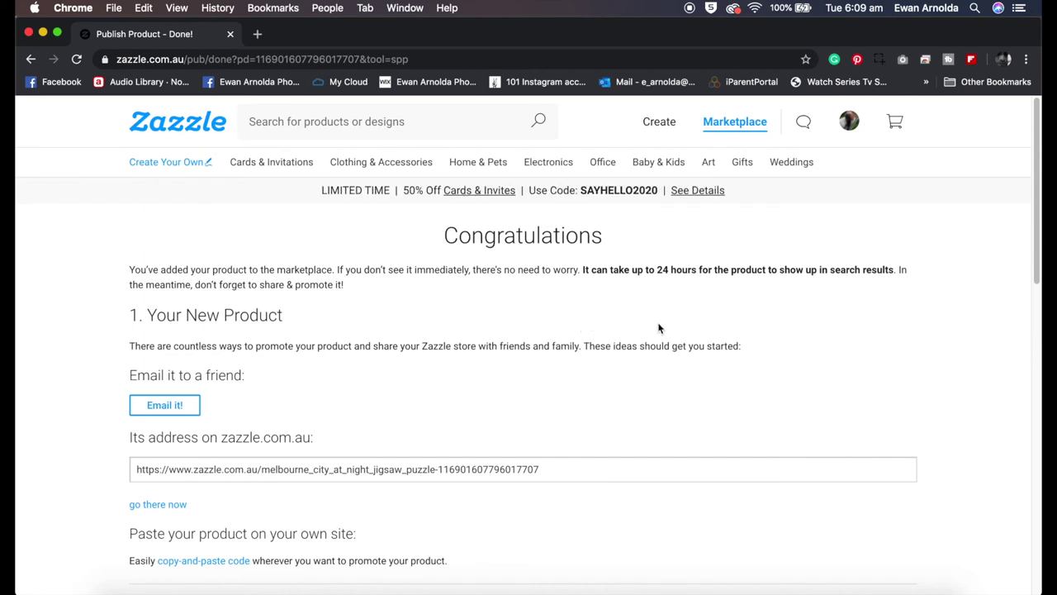
- Open the store's Products list under My Stores and bring up actions for the Melbourne night puzzle
mouse_move(854, 127)
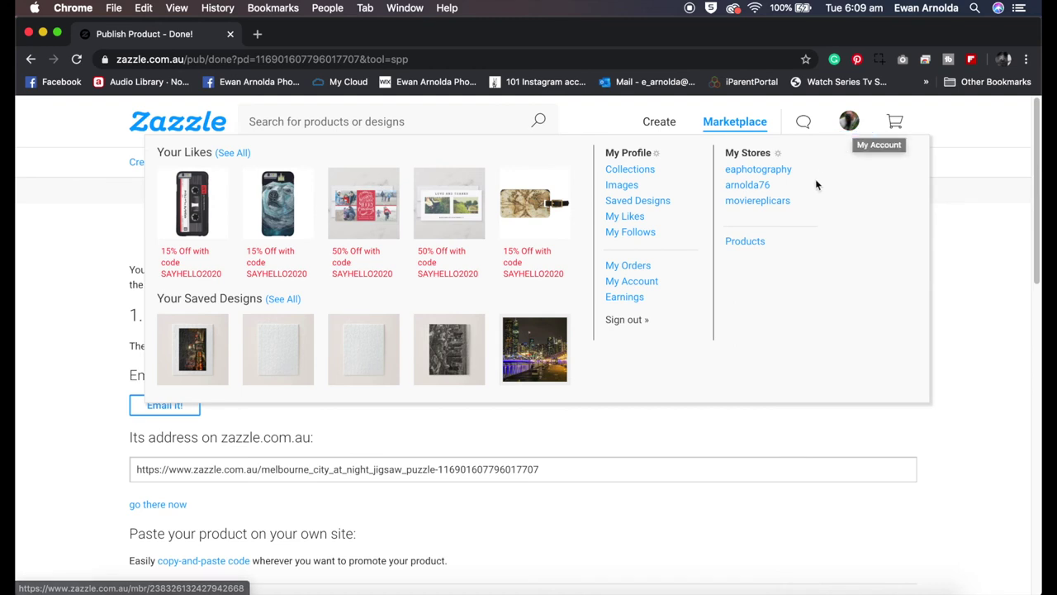
left_click(754, 243)
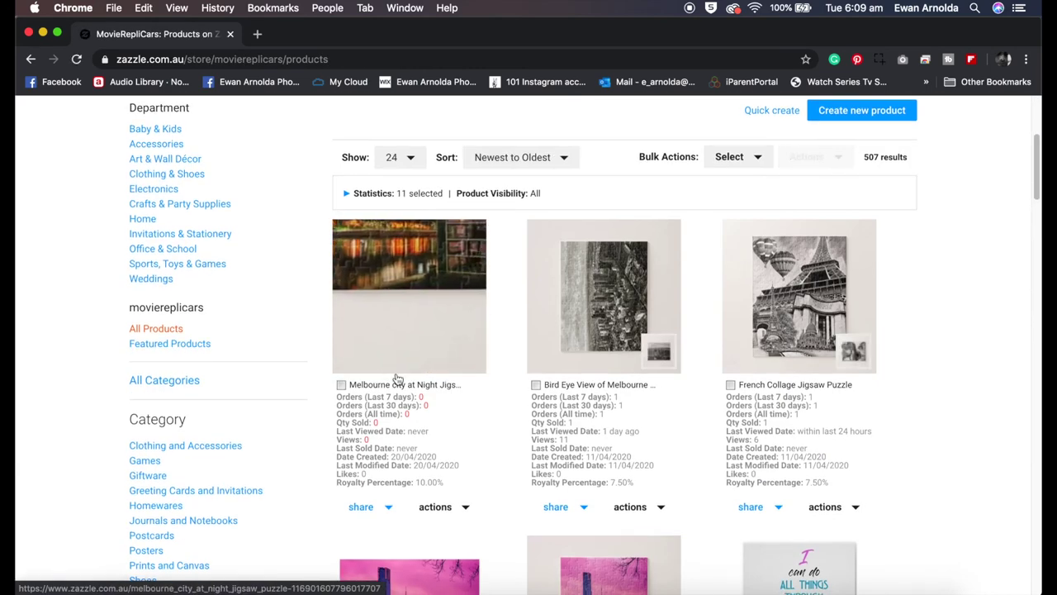
scroll(476, 403, "down", 3)
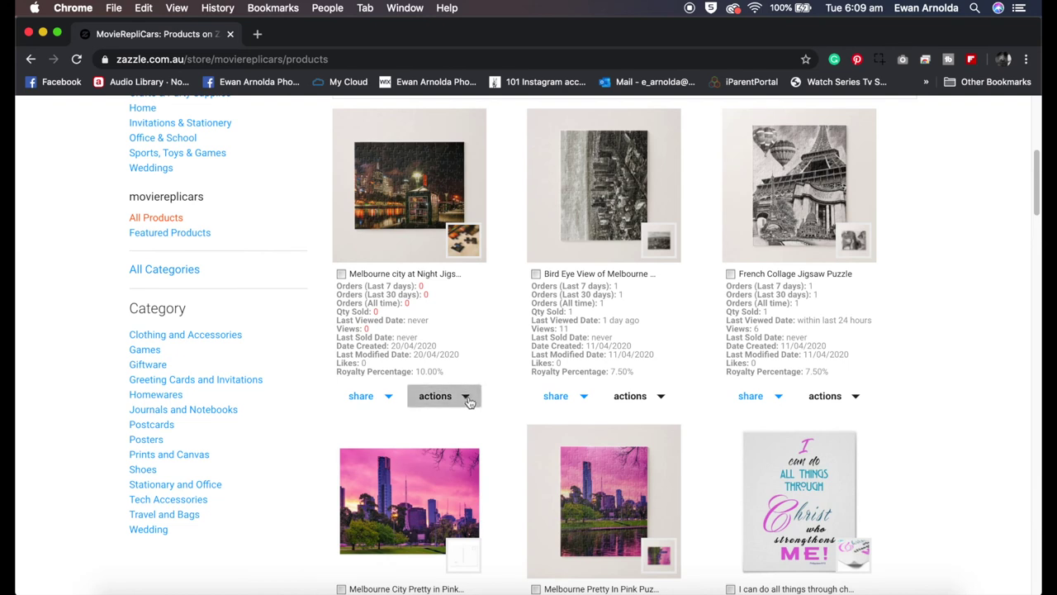
left_click(466, 398)
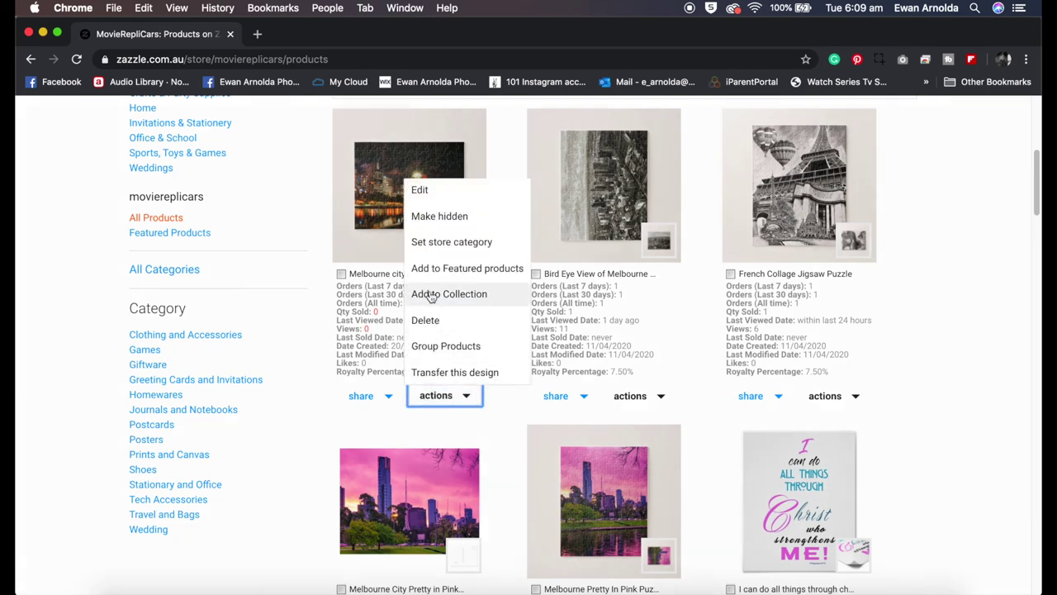
- Use Add to Collection to tick Puzzles for the Melbourne city at Night puzzle
left_click(430, 295)
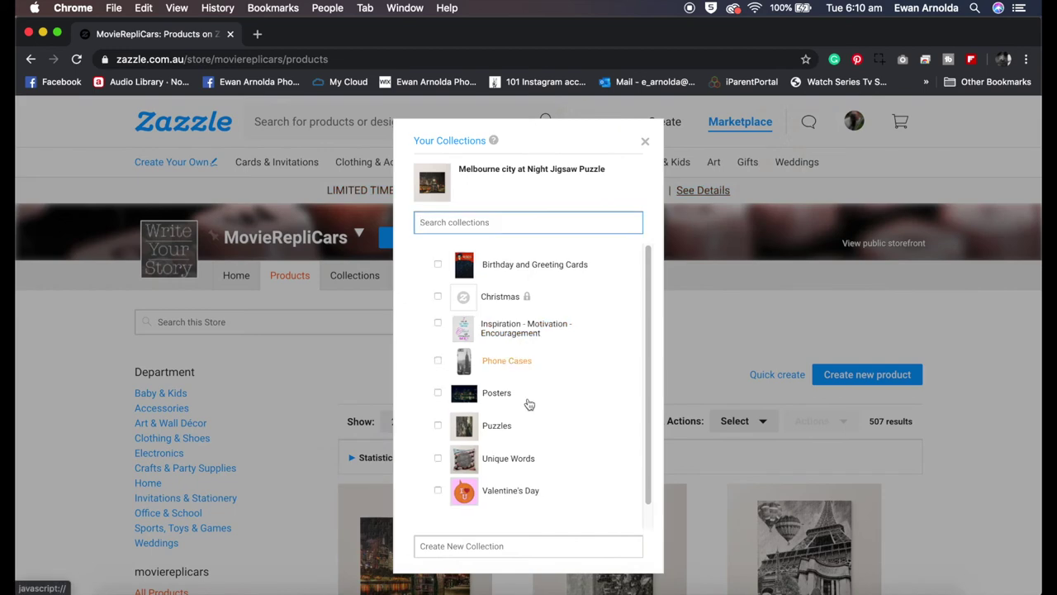
left_click(438, 425)
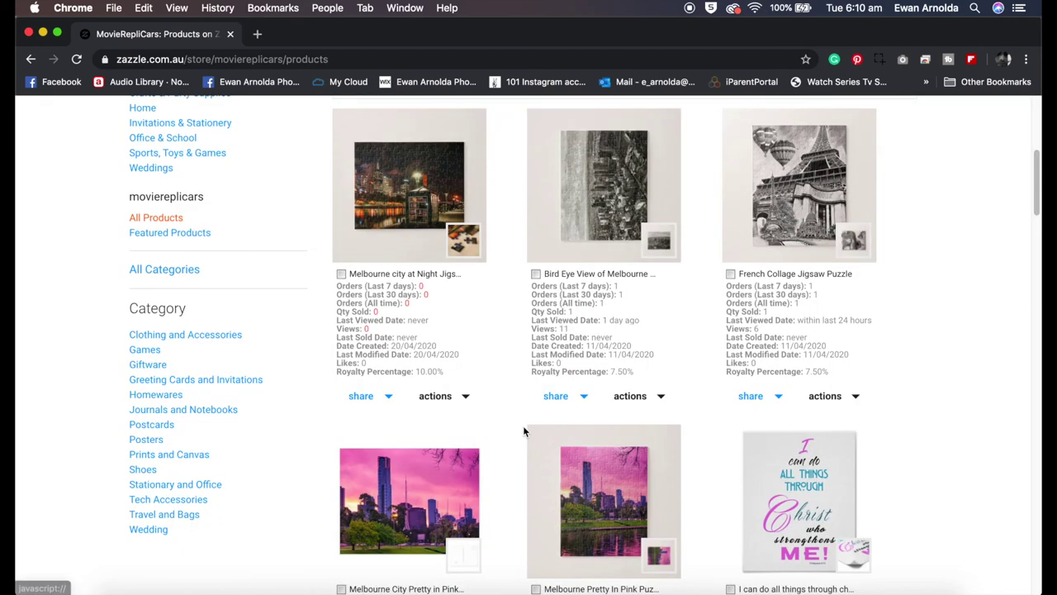
scroll(494, 416, "up", 2)
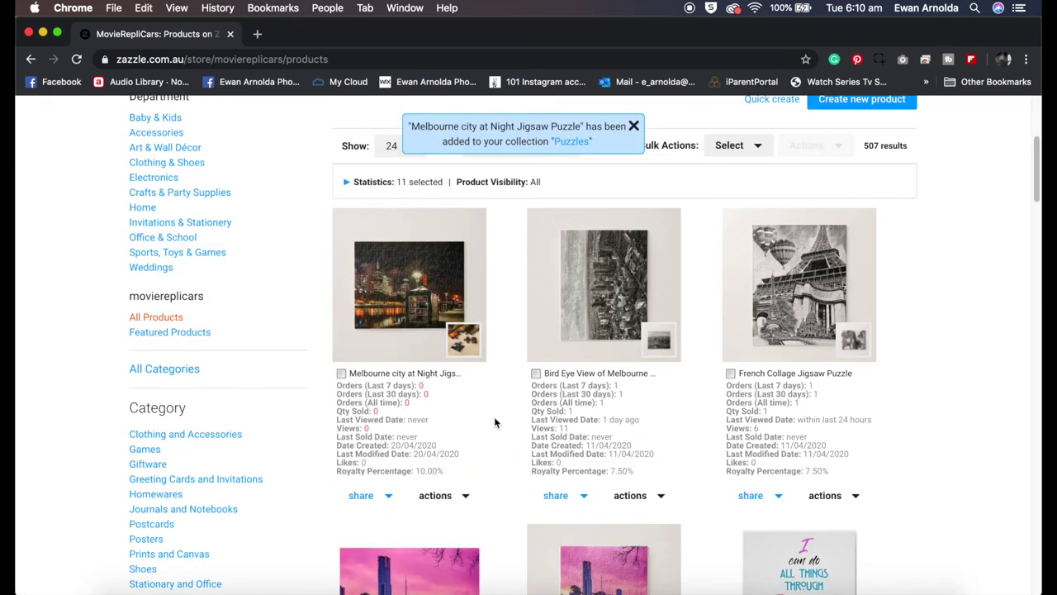
scroll(906, 288, "down", 1)
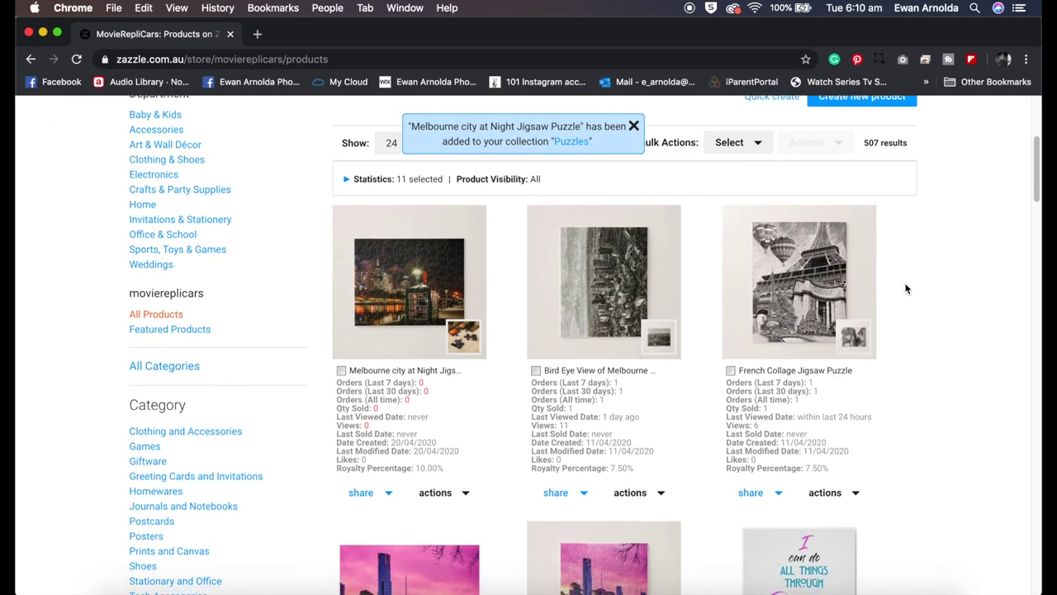
scroll(904, 288, "up", 4)
scroll(553, 354, "down", 2)
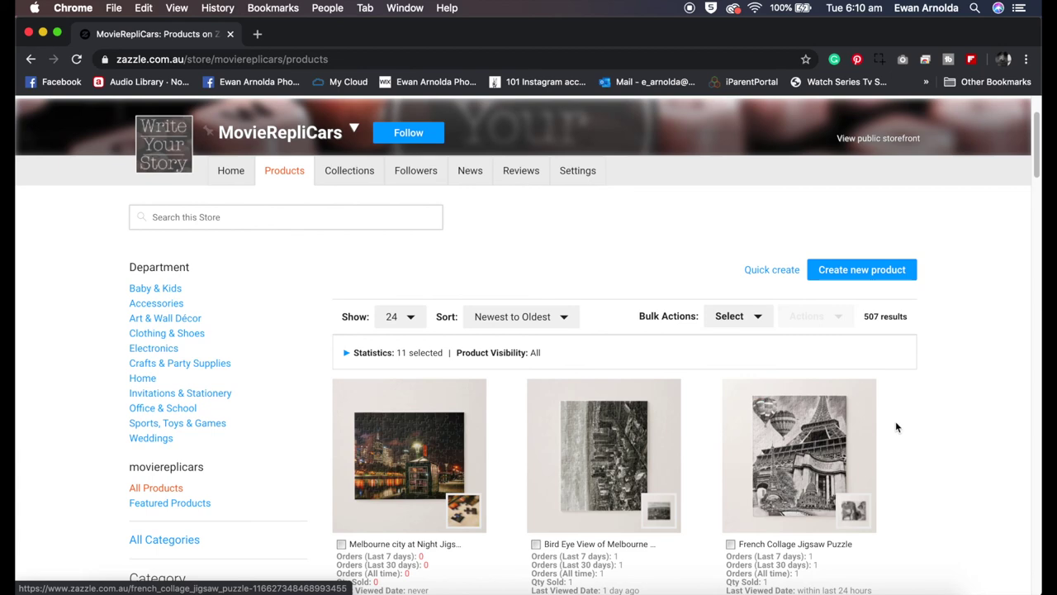
- Go to the moviereplicars store home page from the profile avatar menu
scroll(896, 427, "down", 3)
scroll(894, 425, "up", 5)
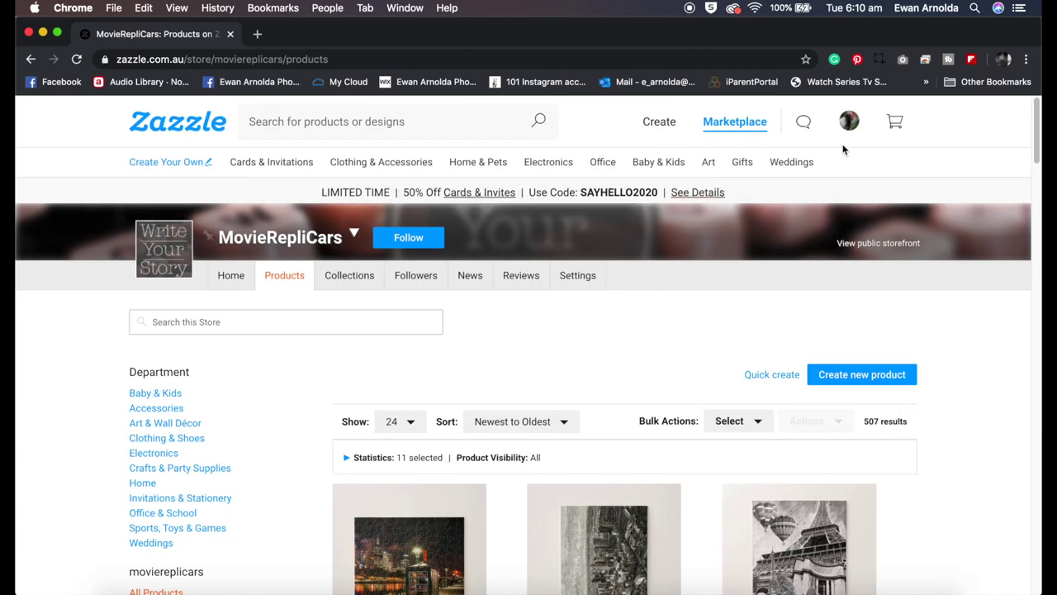
mouse_move(852, 126)
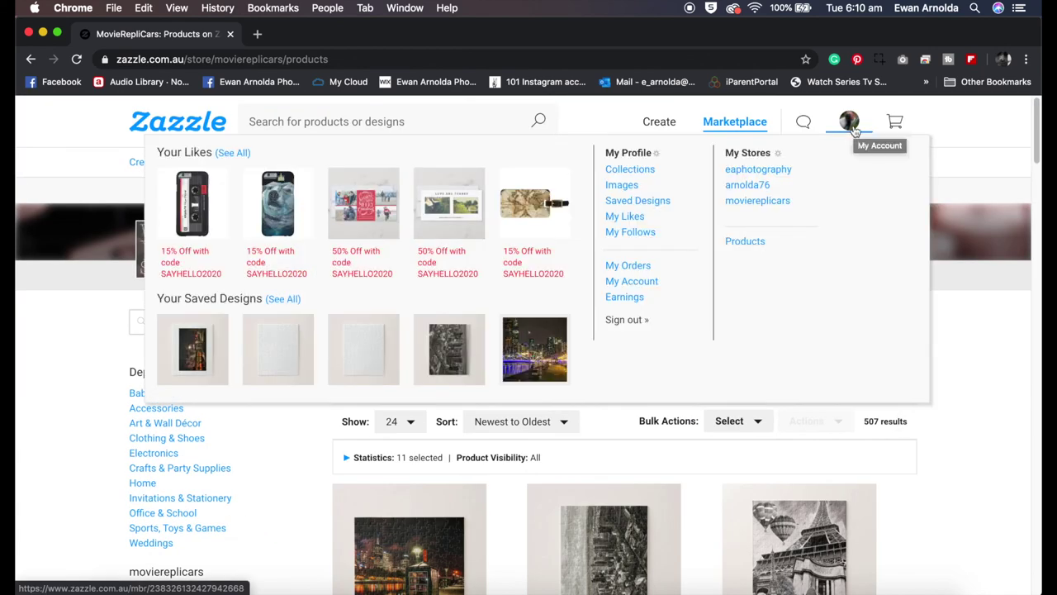
left_click(768, 205)
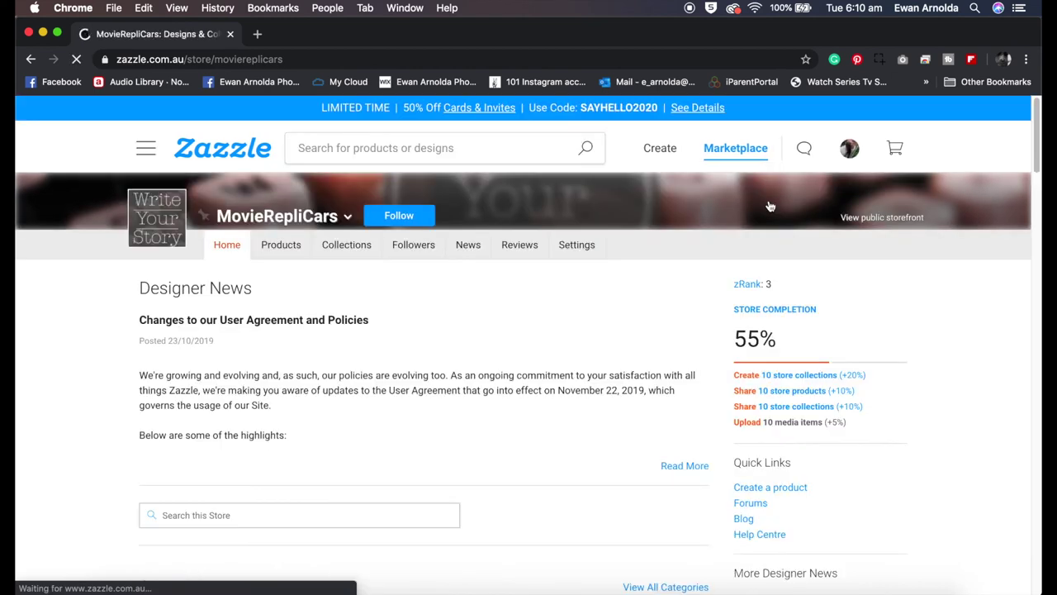
- Open the store's Games category and browse its 9 products, starting with Bird Eye View of Melbourne
scroll(480, 367, "down", 5)
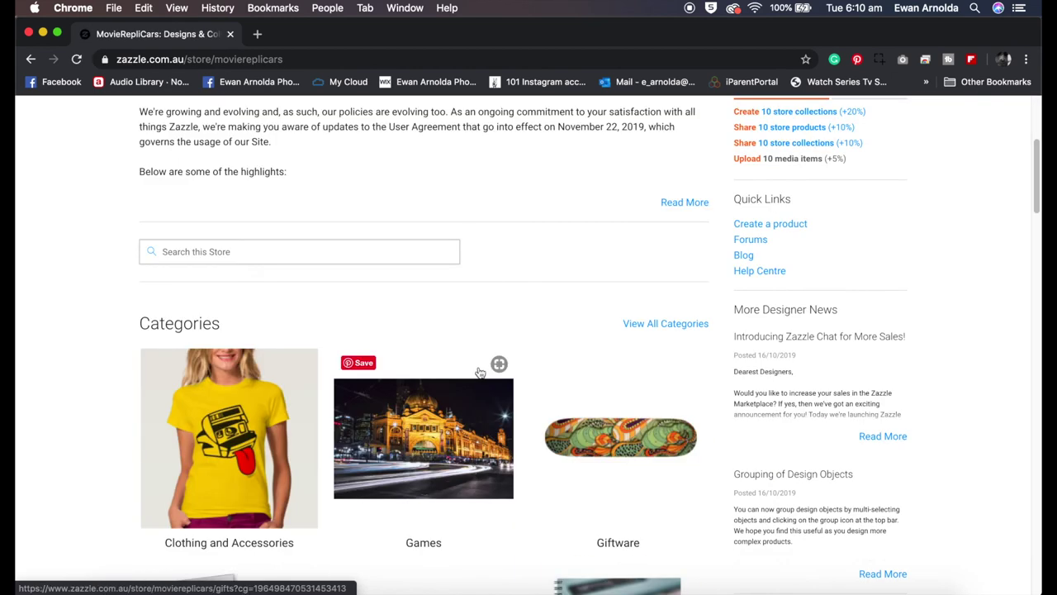
scroll(438, 422, "down", 1)
left_click(434, 403)
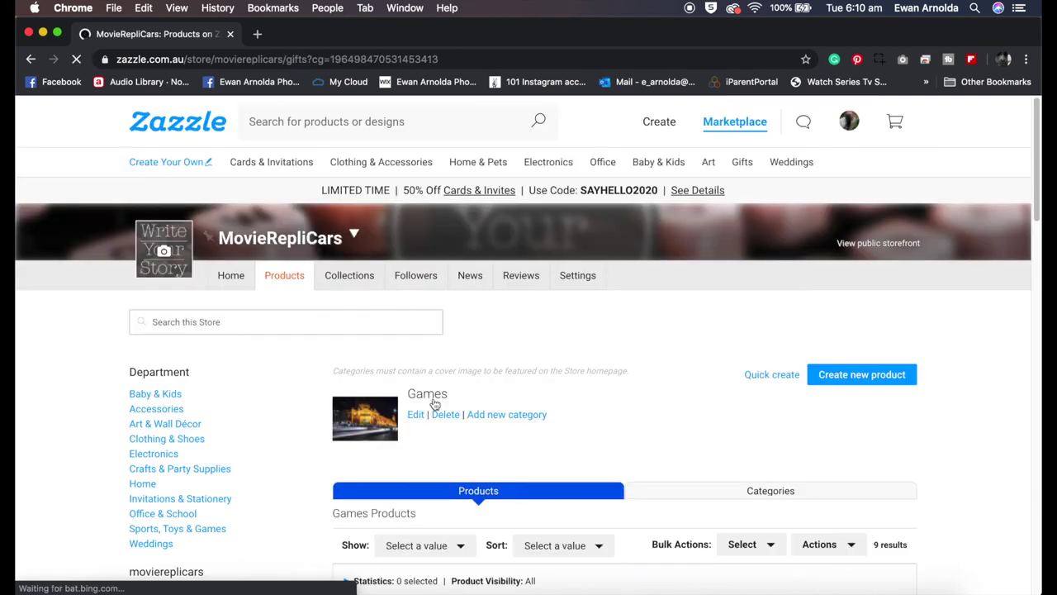
scroll(436, 400, "down", 5)
scroll(436, 403, "down", 8)
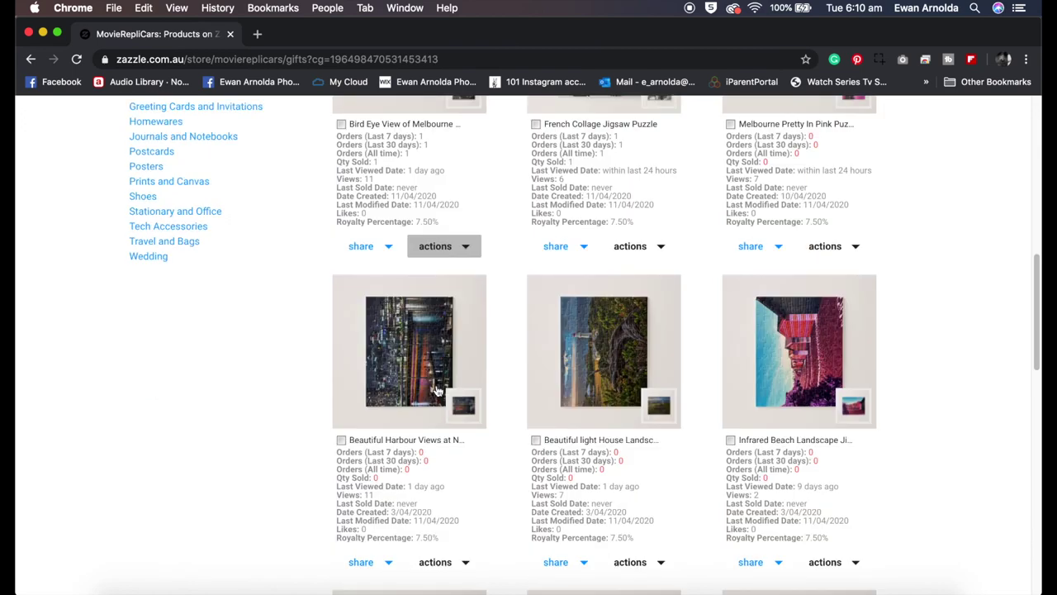
scroll(437, 384, "up", 4)
scroll(437, 386, "down", 4)
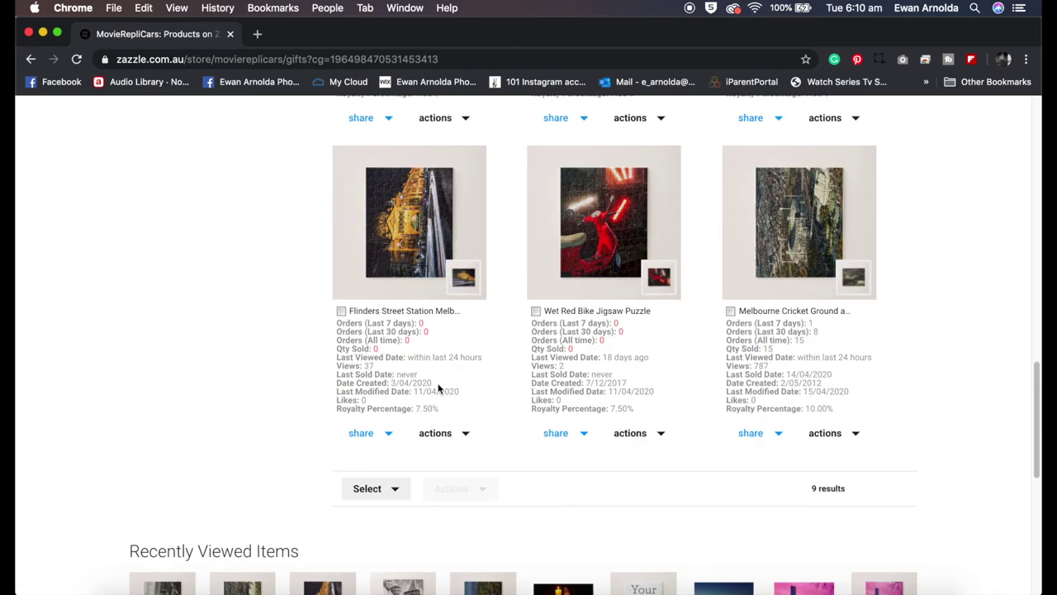
scroll(575, 479, "up", 10)
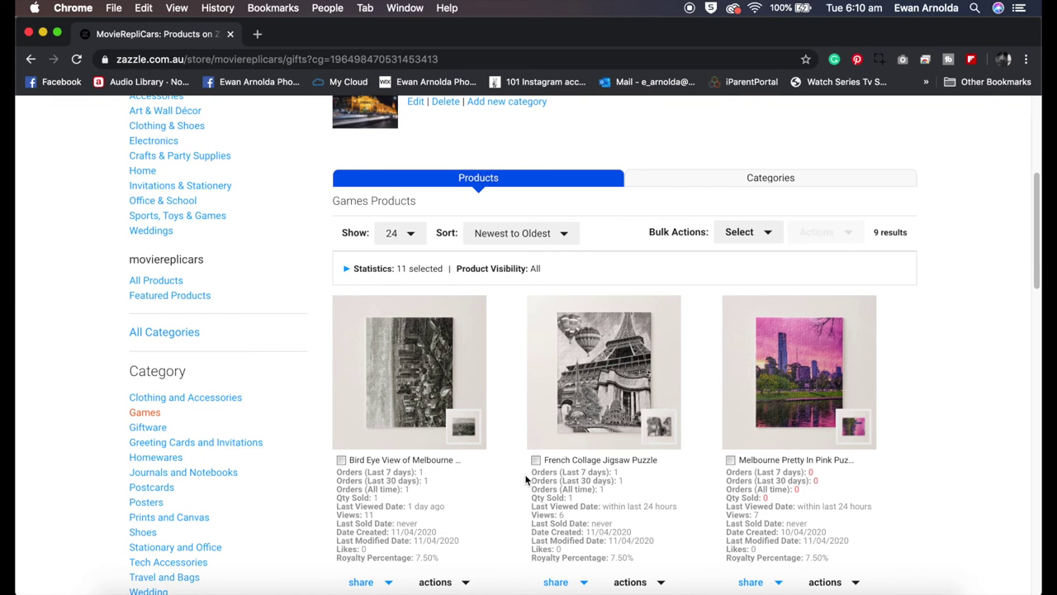
- Show 48 Games products per page and scroll through the 9 results
left_click(400, 233)
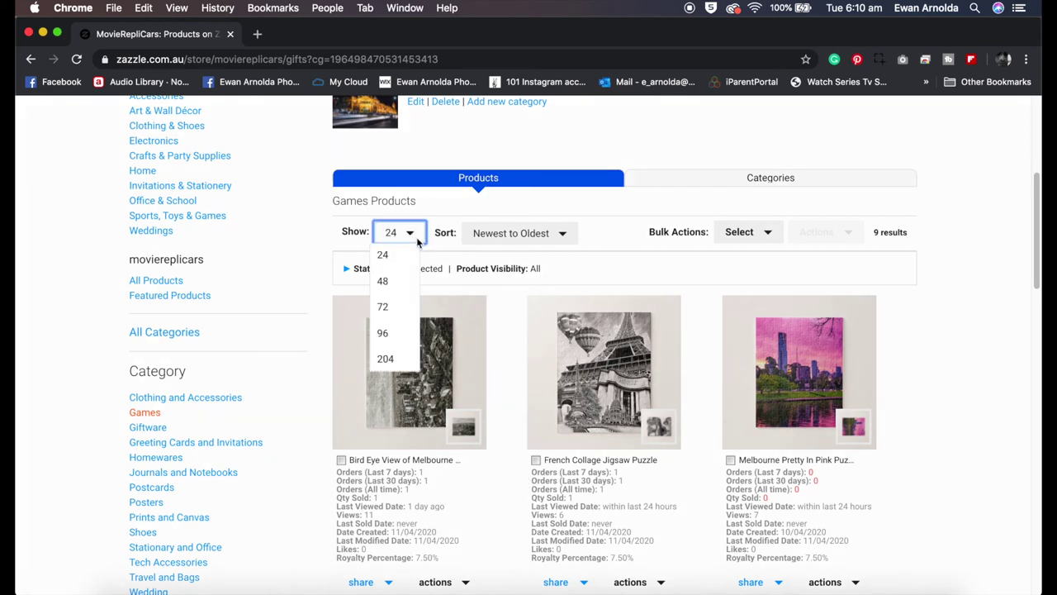
left_click(398, 281)
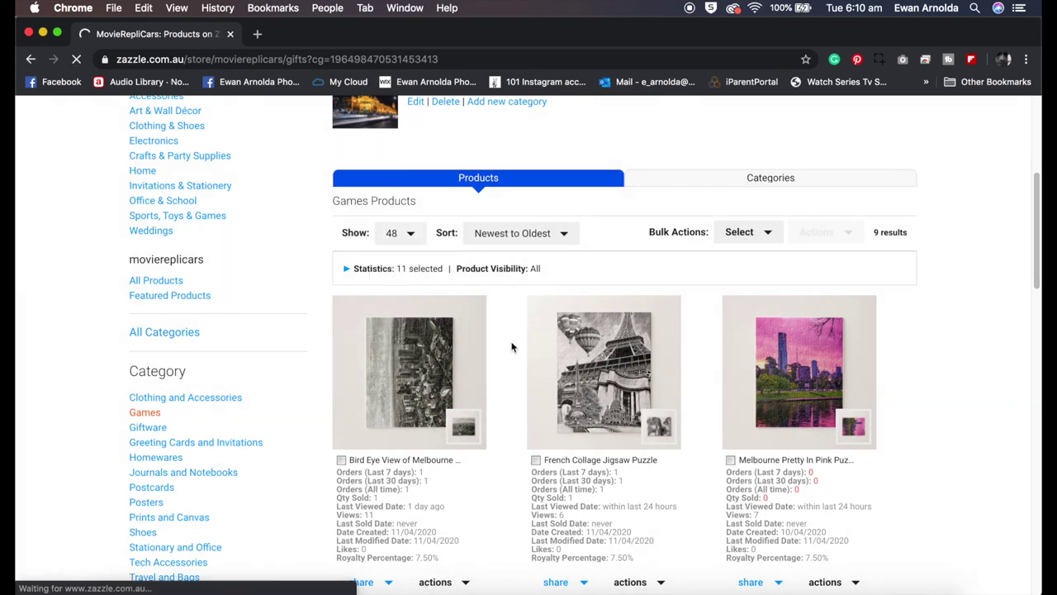
scroll(507, 361, "down", 10)
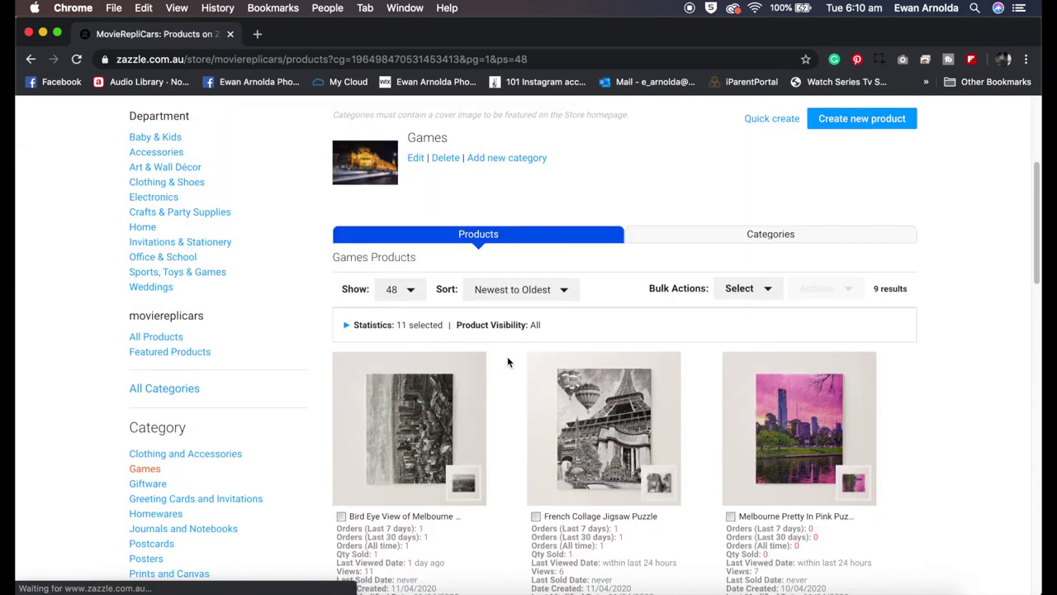
scroll(507, 361, "down", 5)
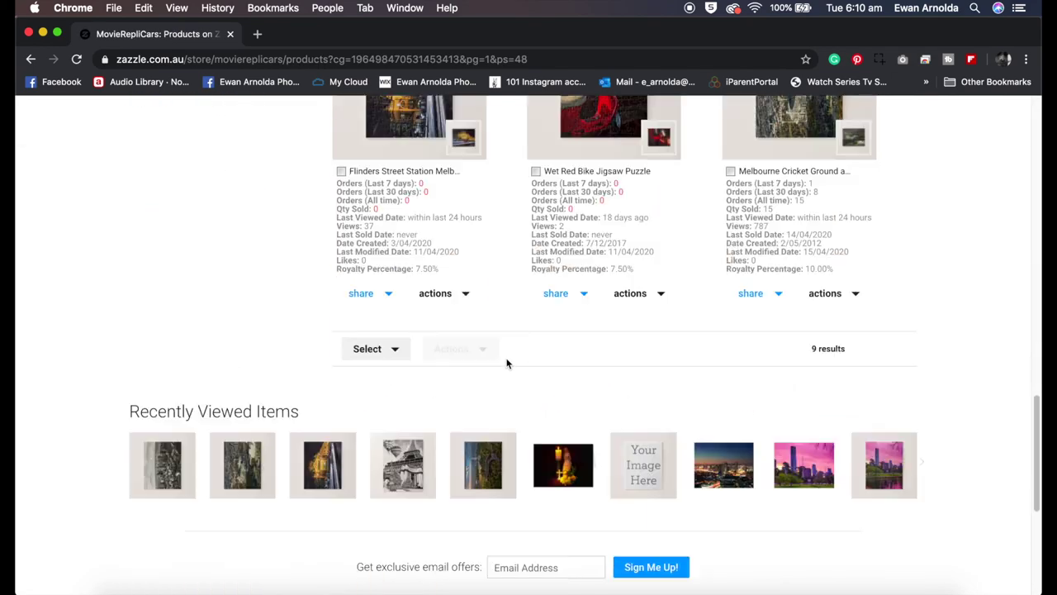
scroll(507, 361, "up", 9)
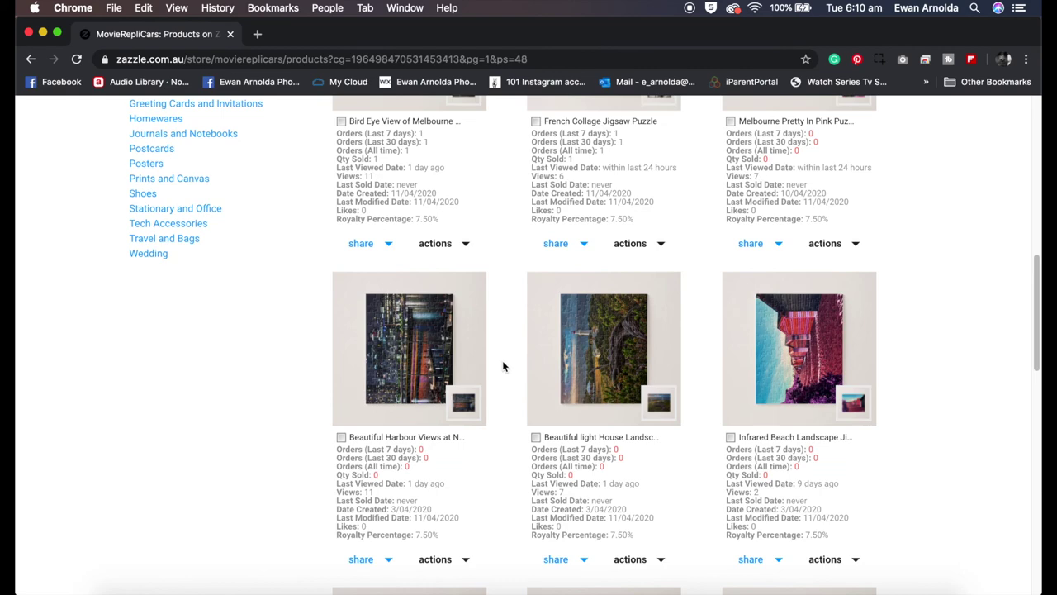
scroll(503, 365, "up", 2)
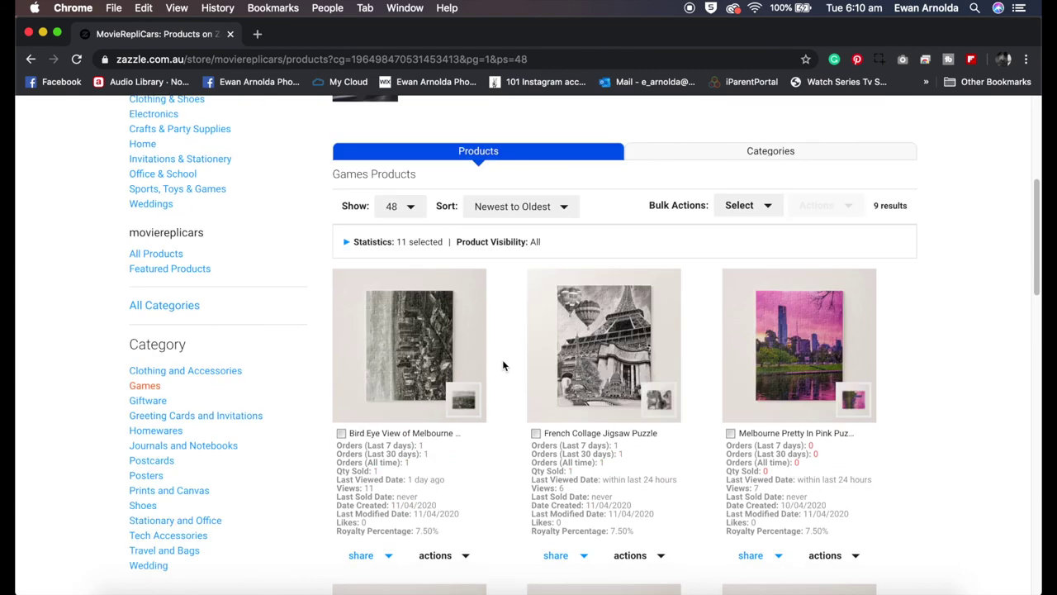